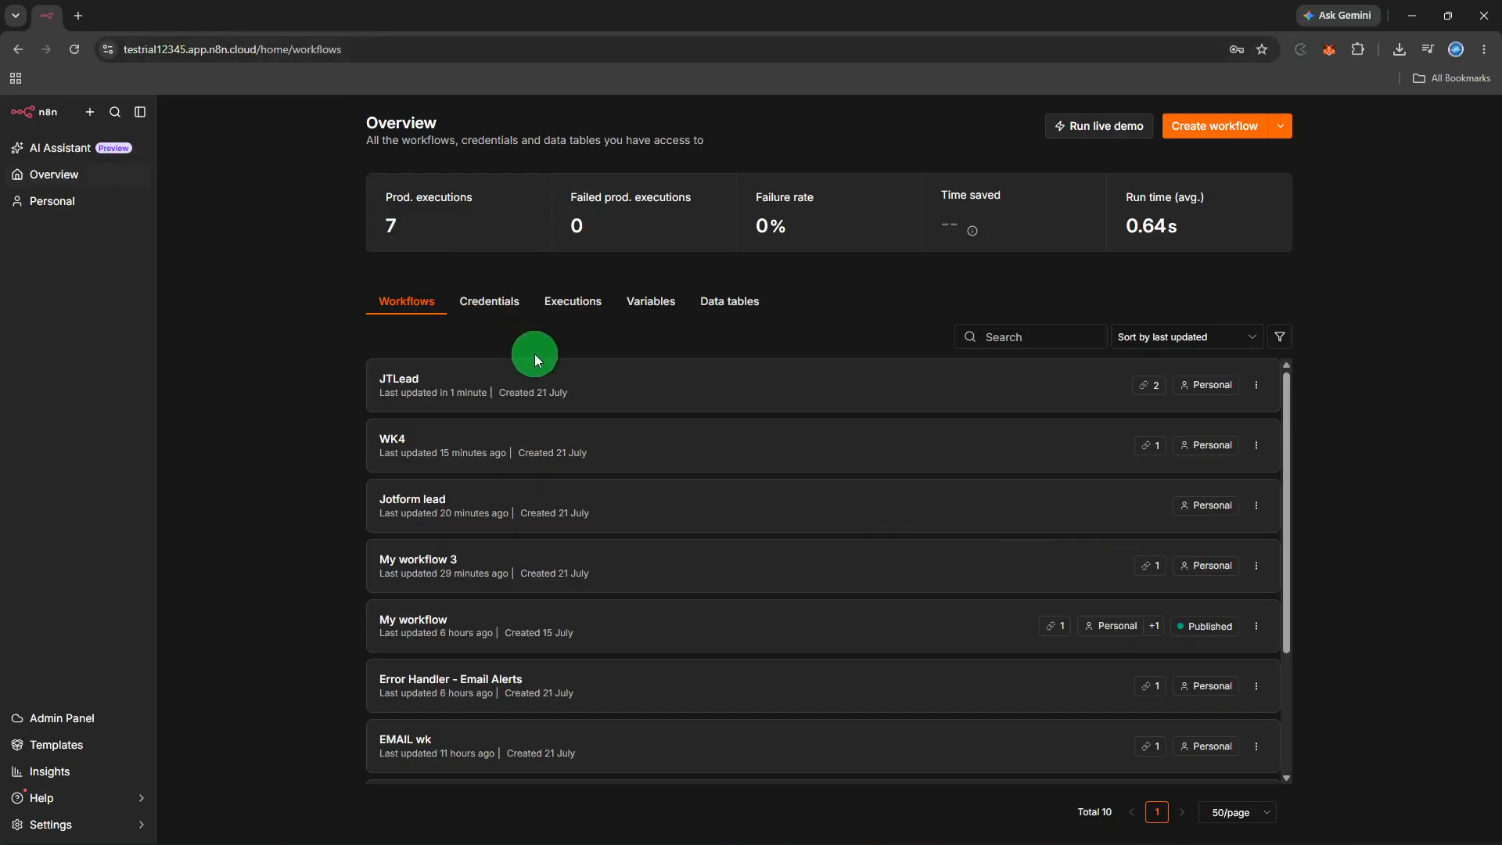
Create a new blank workflow ('My workflow 4') from the Overview page
click(1175, 124)
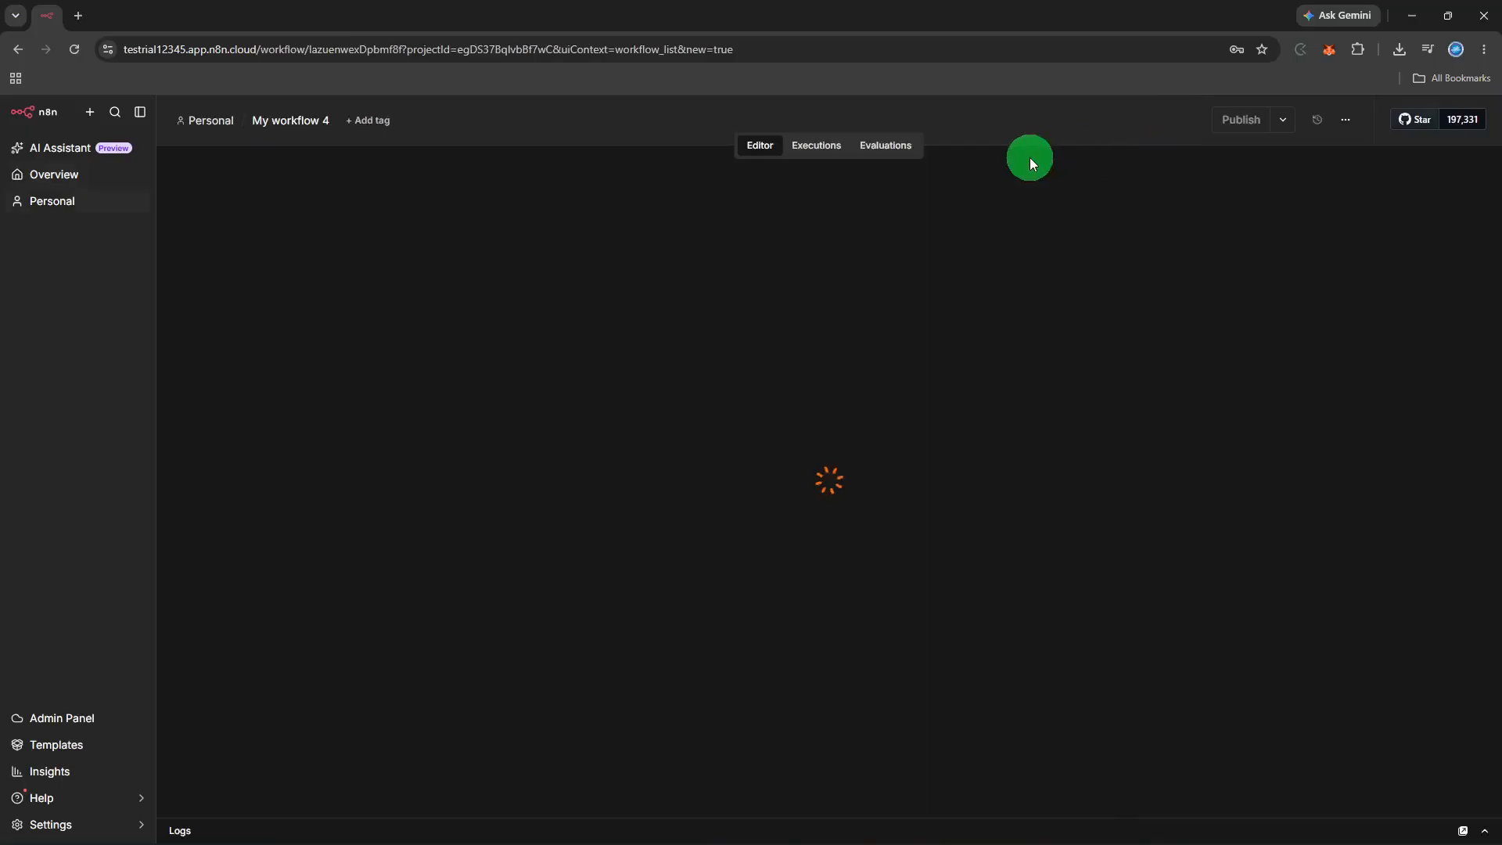
Rename the workflow to 'Jotform leads' and bring up the trigger options for its first step
click(315, 120)
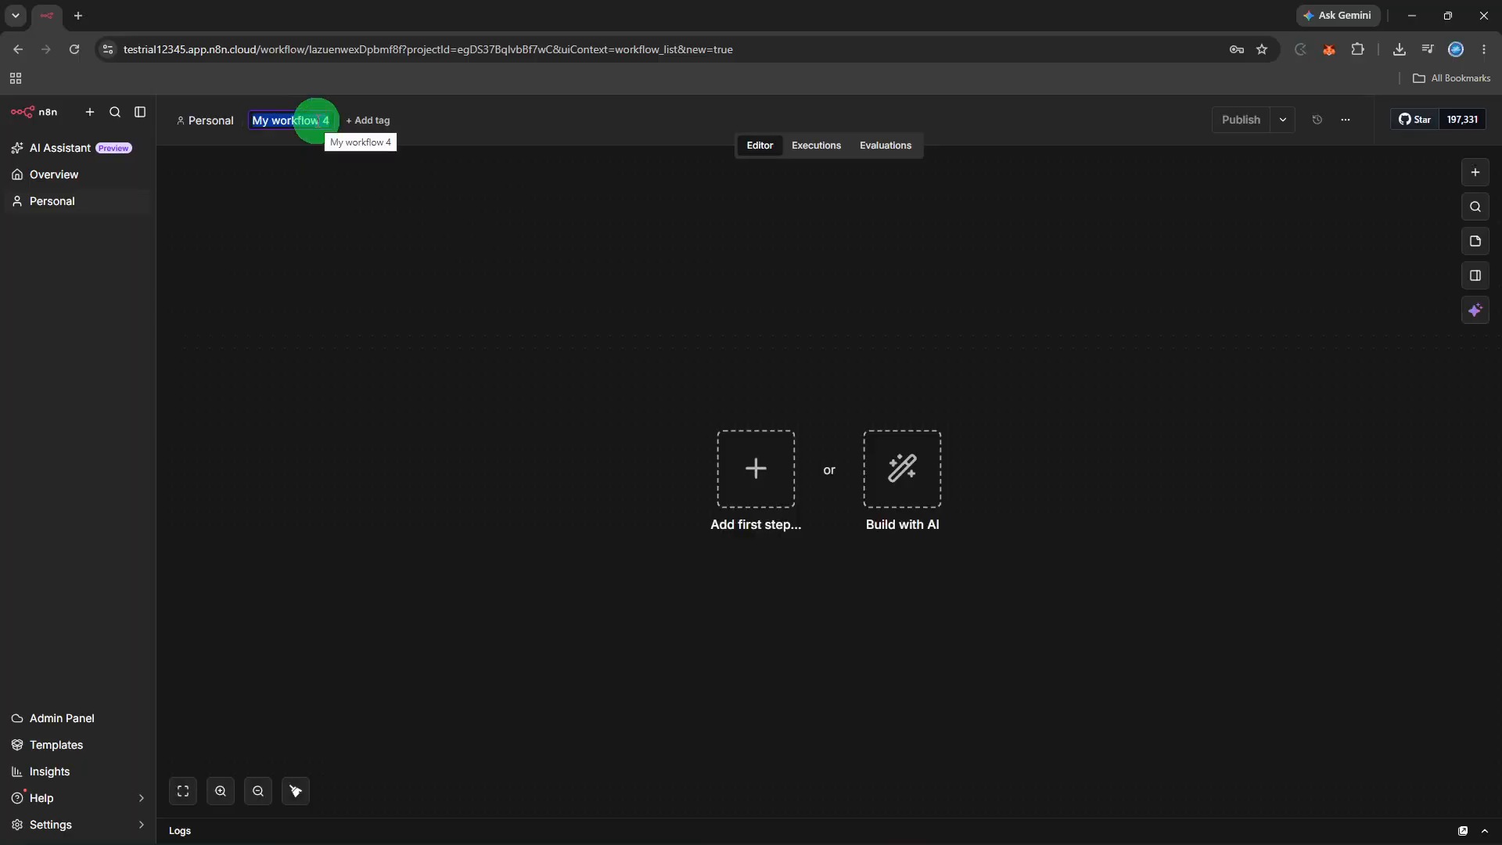
text(Jotfor)
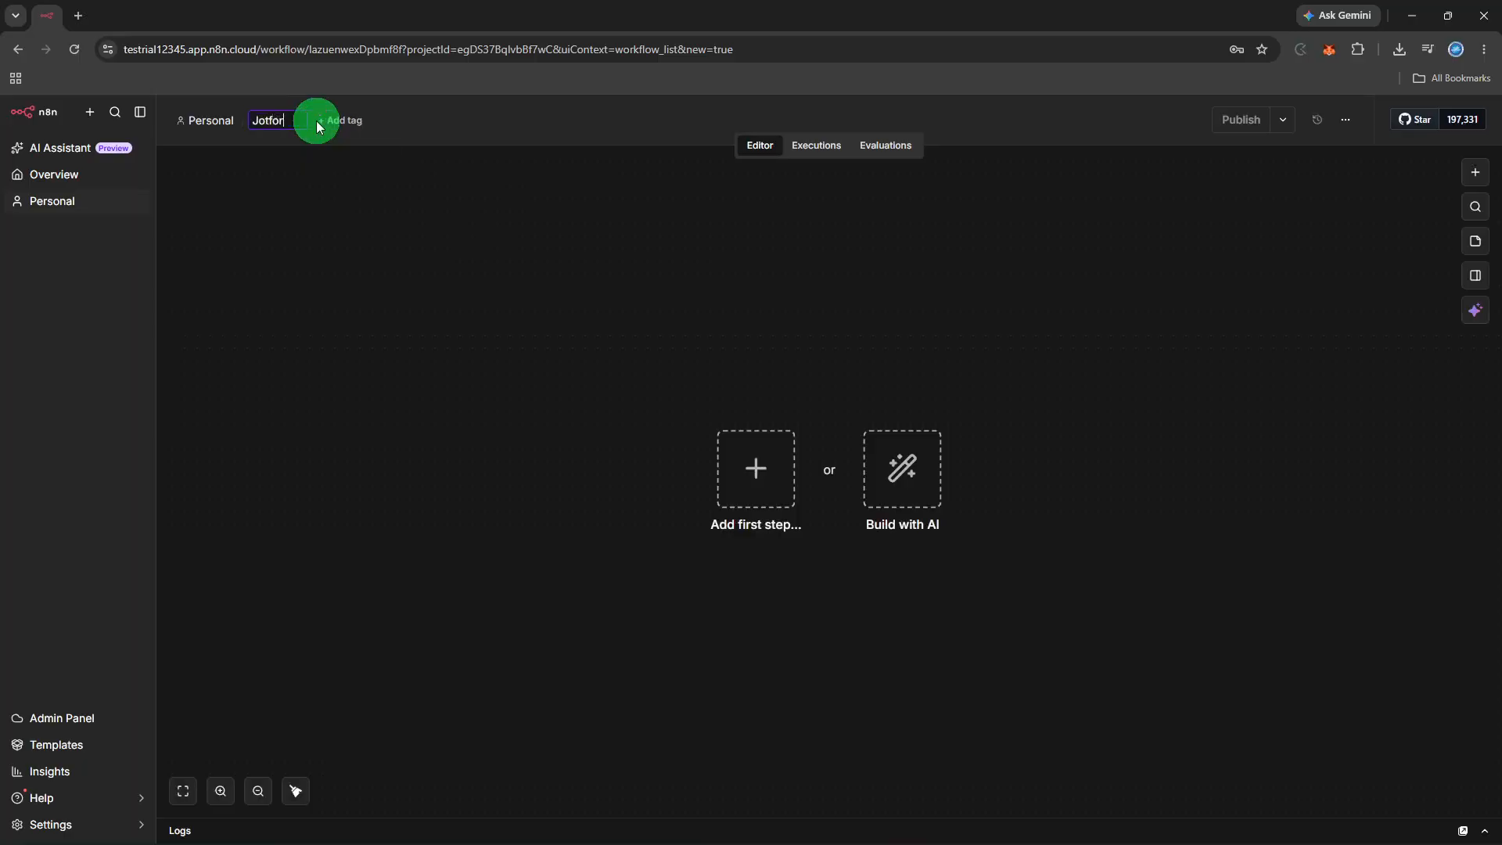
text(m leads)
click(630, 335)
click(715, 443)
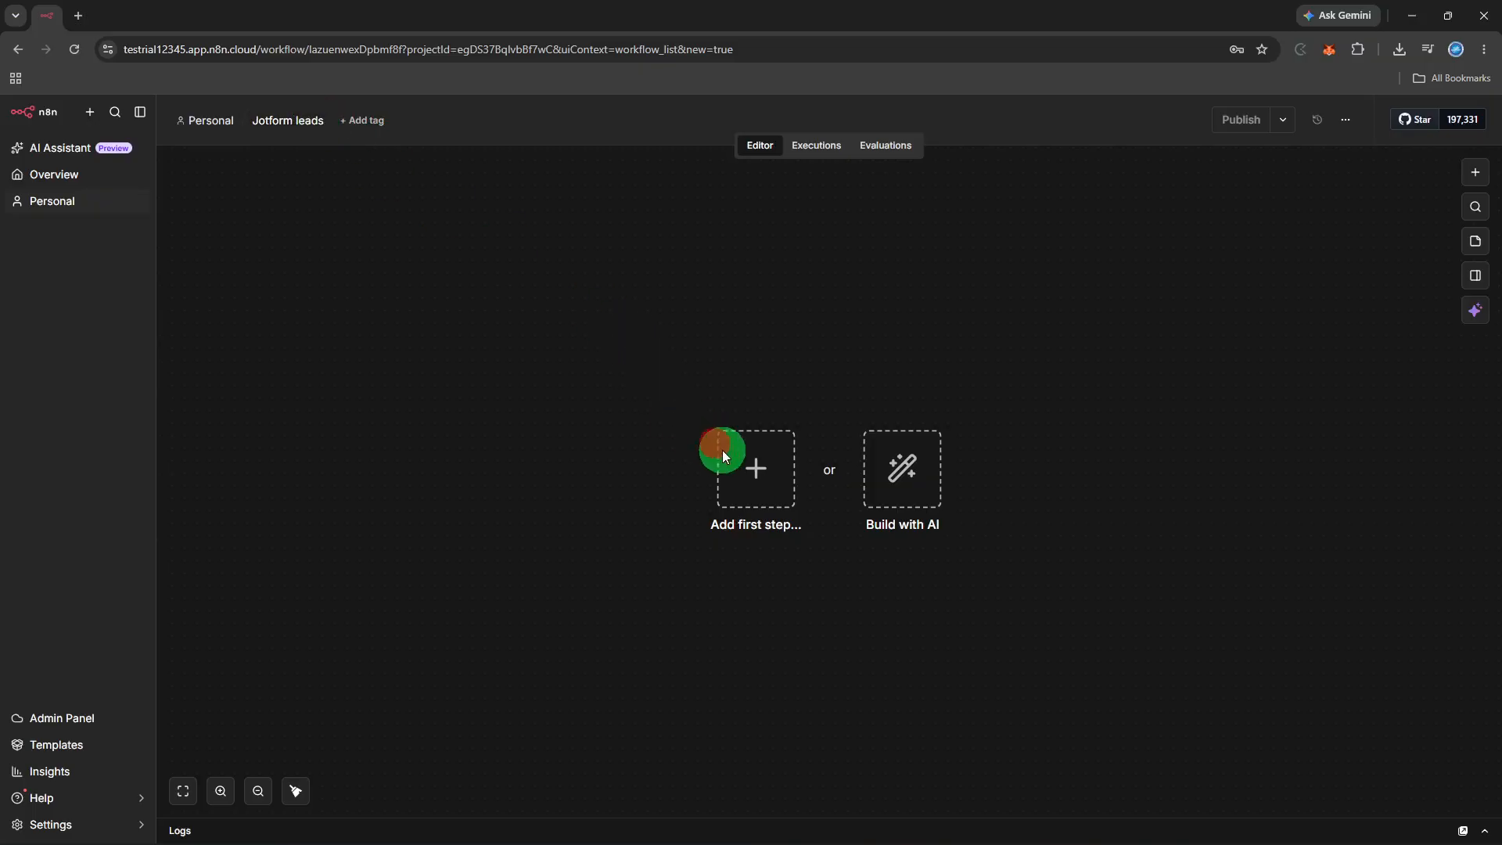
click(724, 457)
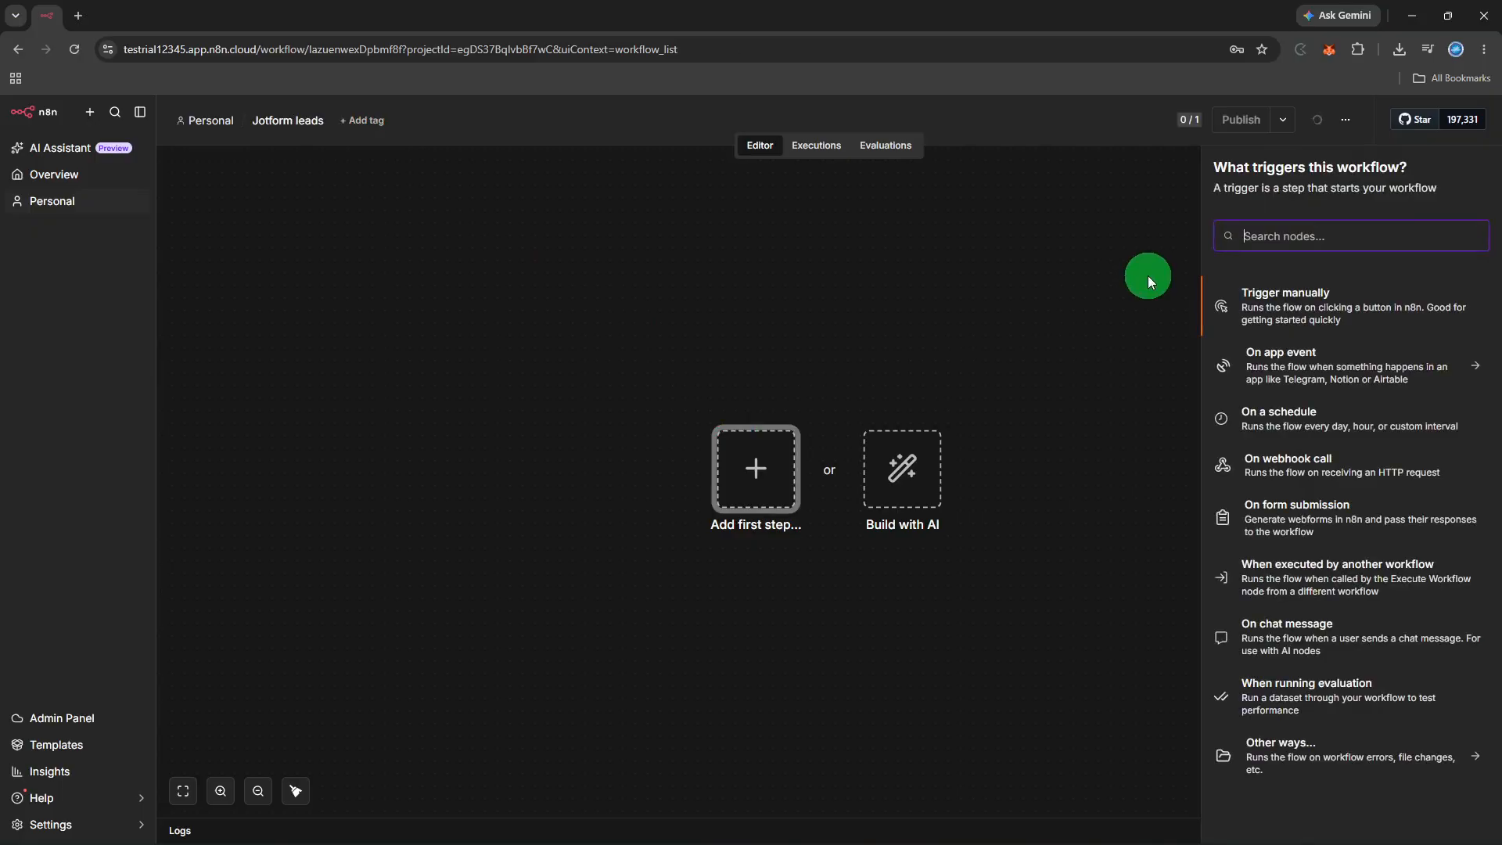
Add a Jotform Trigger as the first step, using the JotForm account 3 credential
text(jotf)
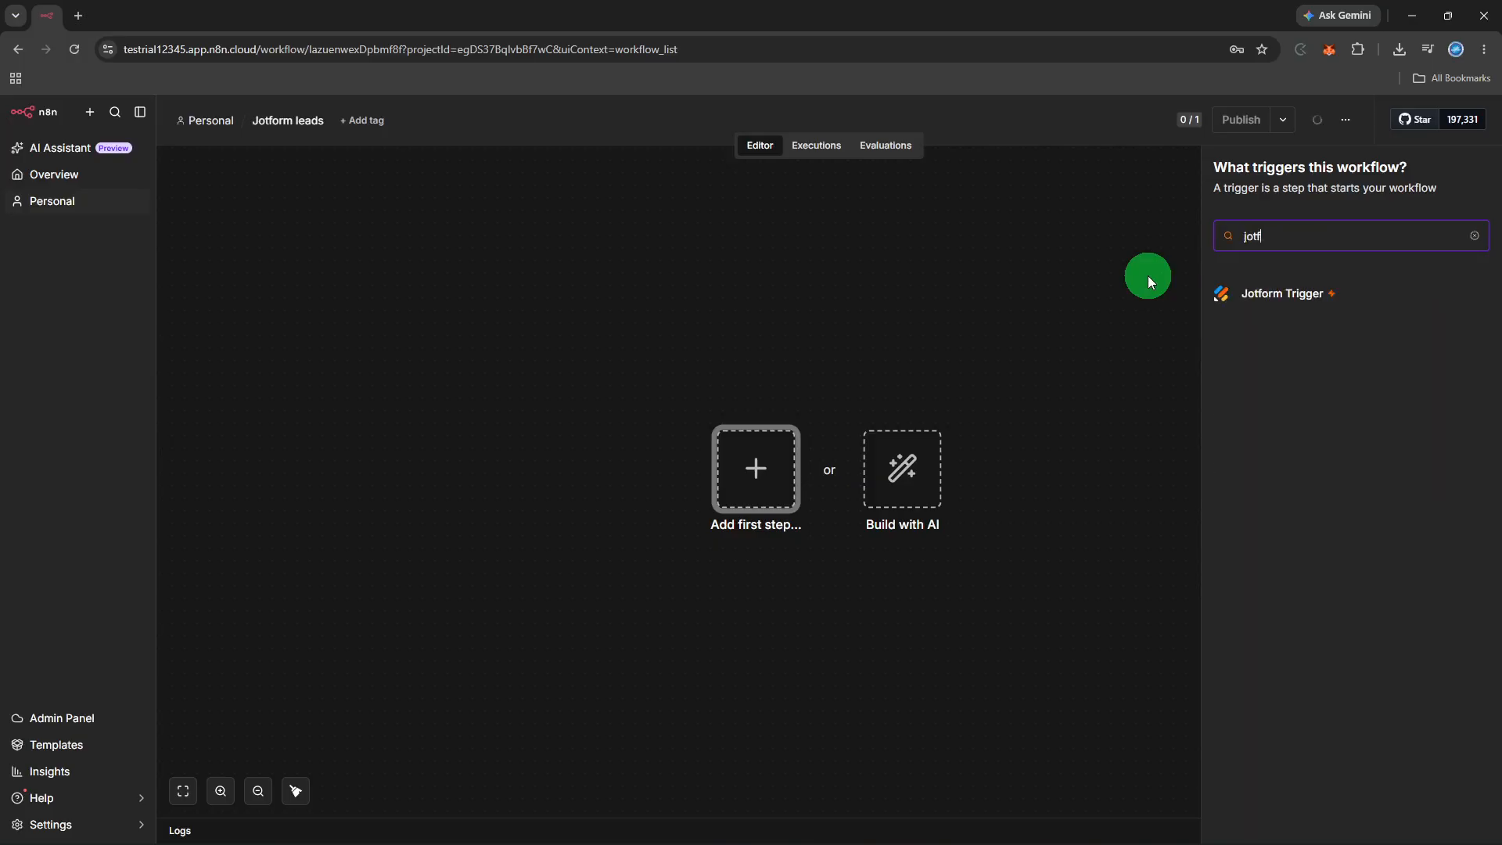
text(orm)
click(1312, 289)
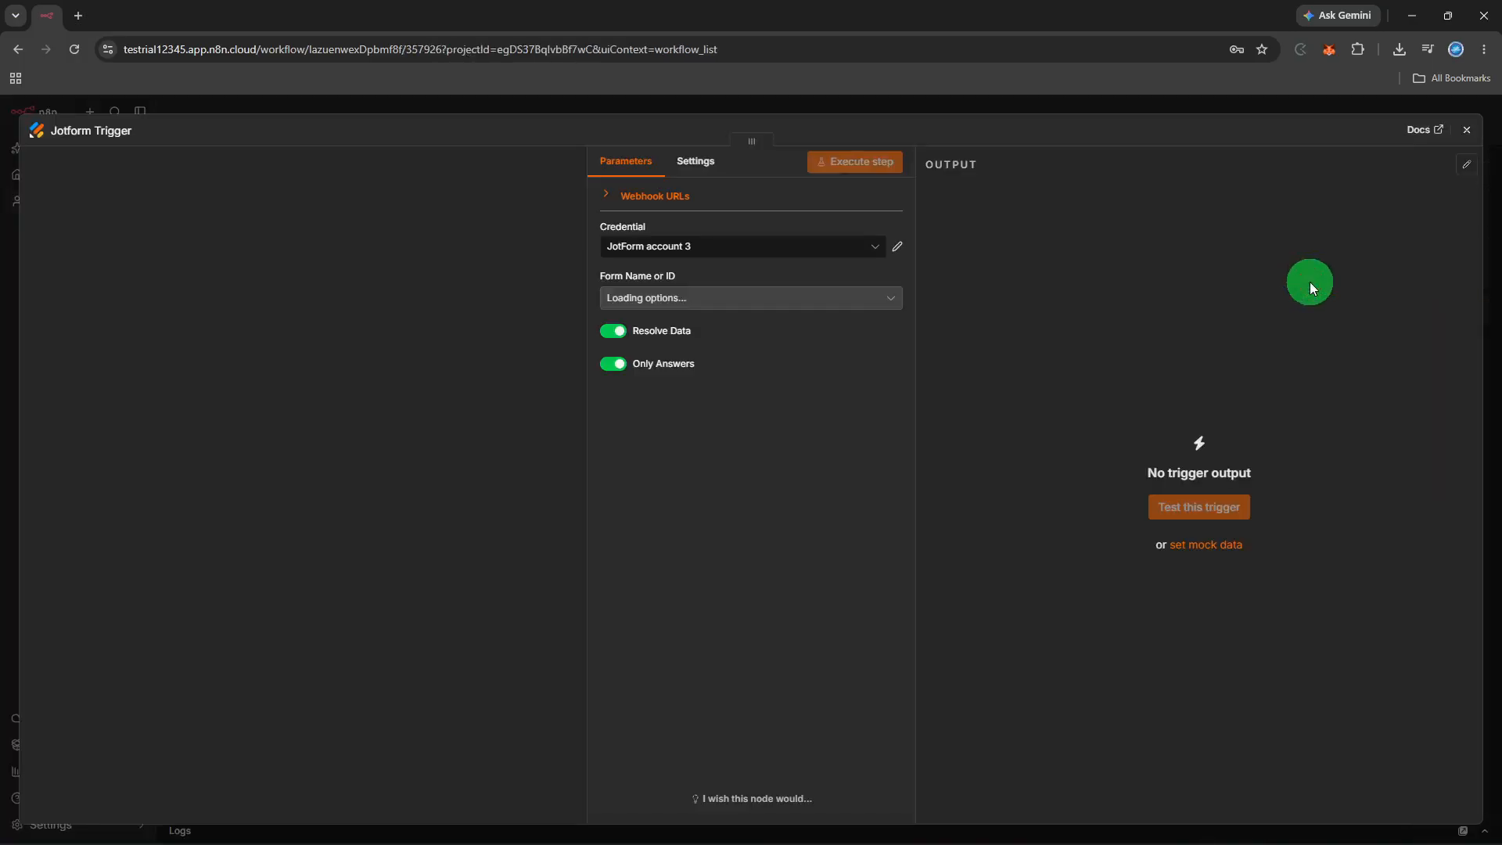
click(830, 252)
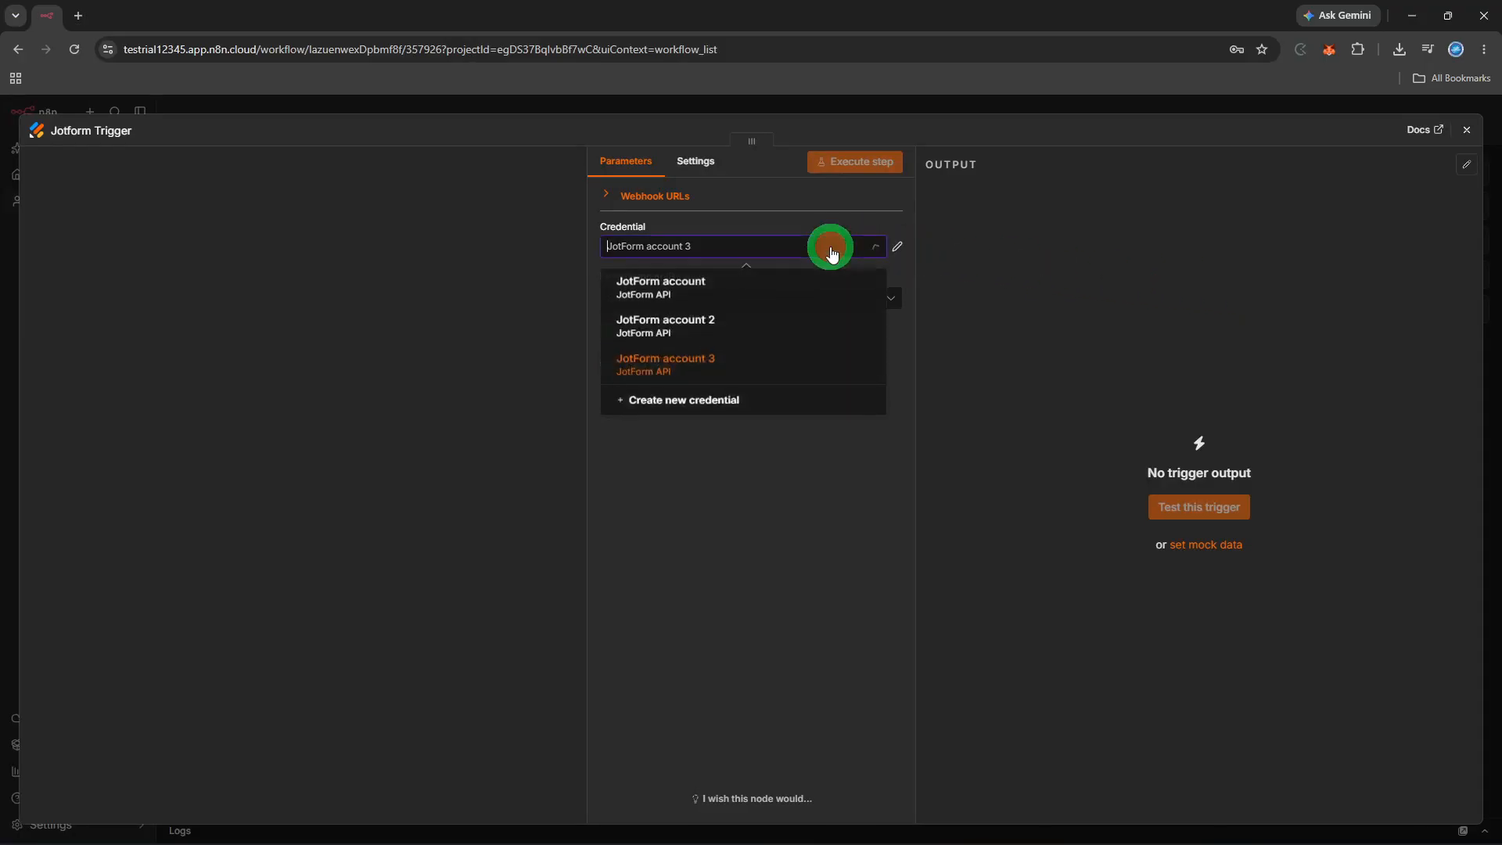
click(772, 364)
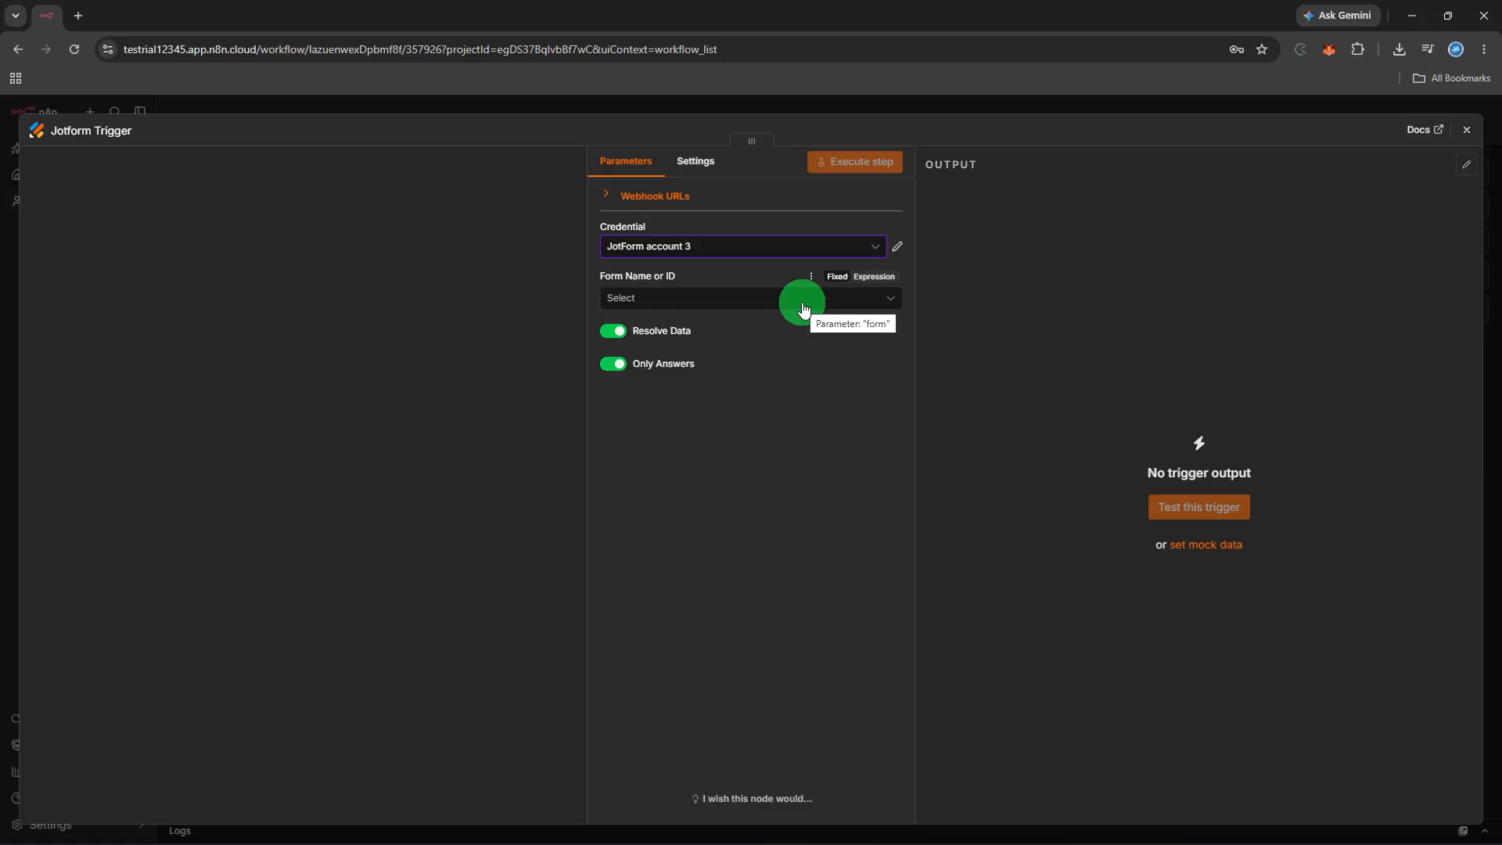
click(803, 308)
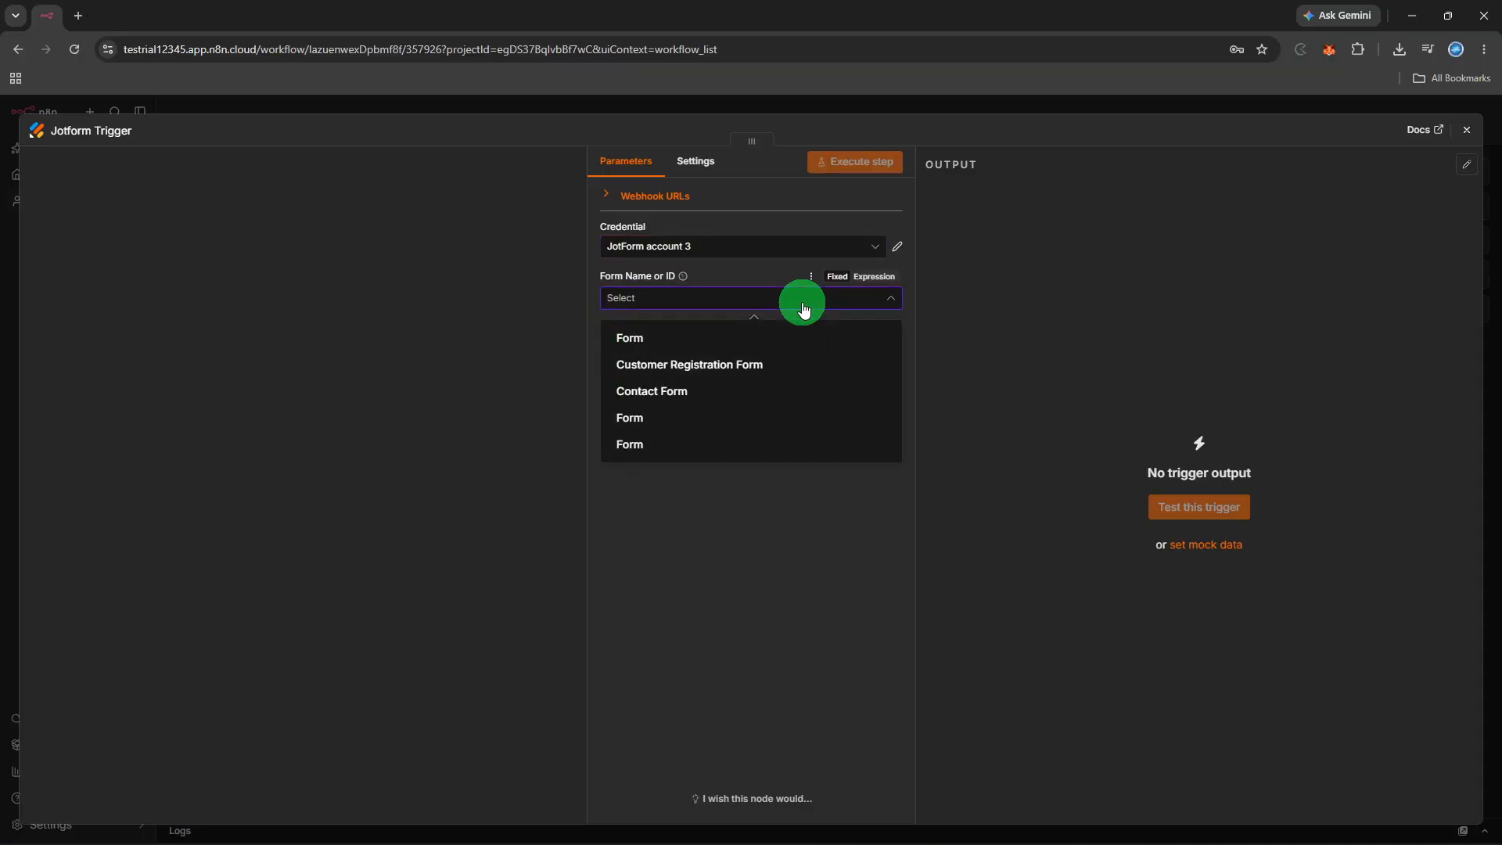
Re-pick JotForm account 3 and set the trigger's form to Contact Form
click(803, 246)
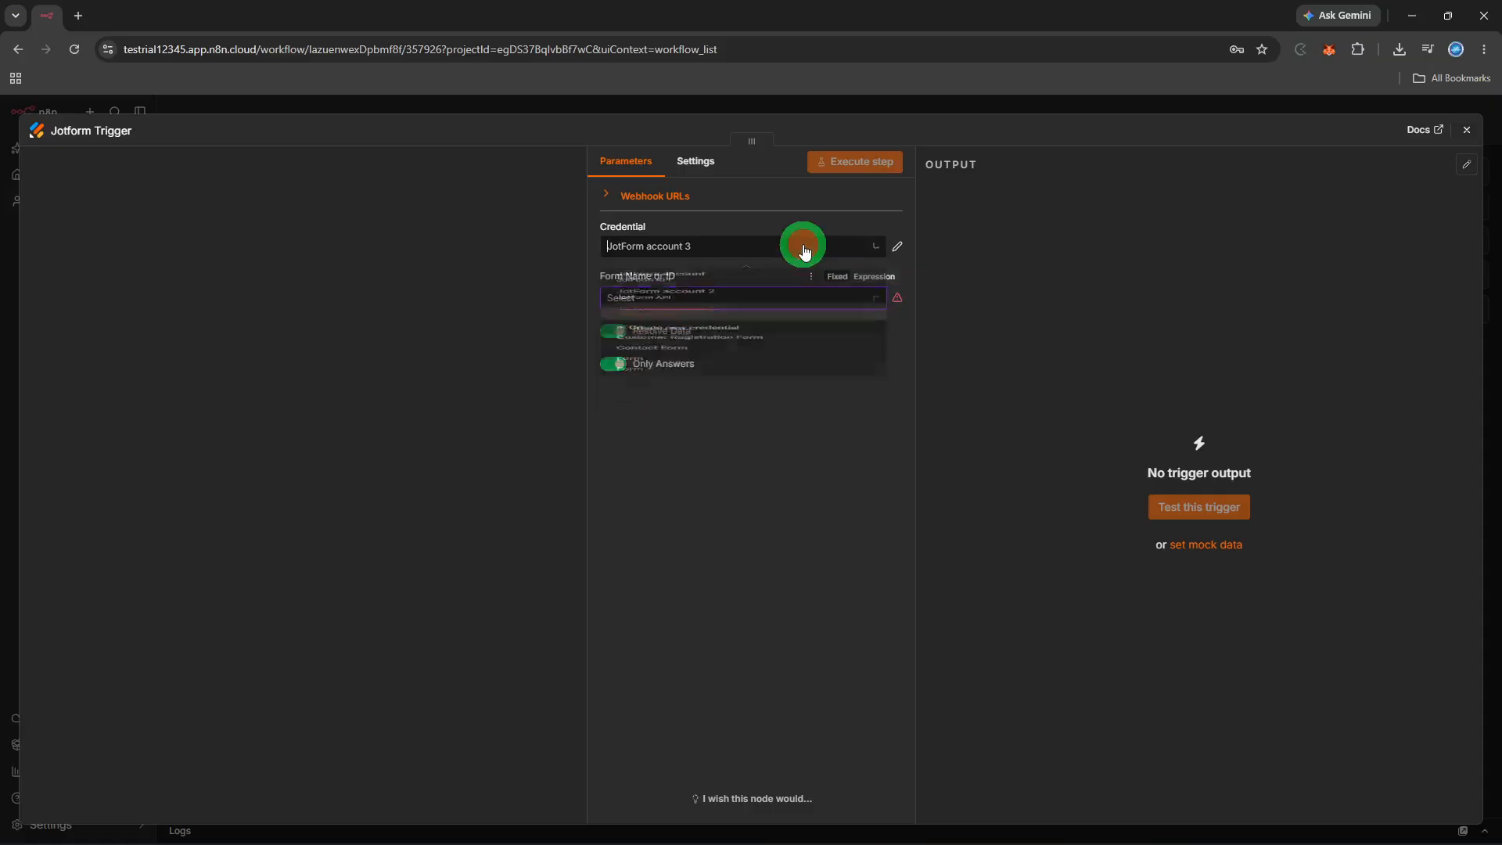
click(734, 369)
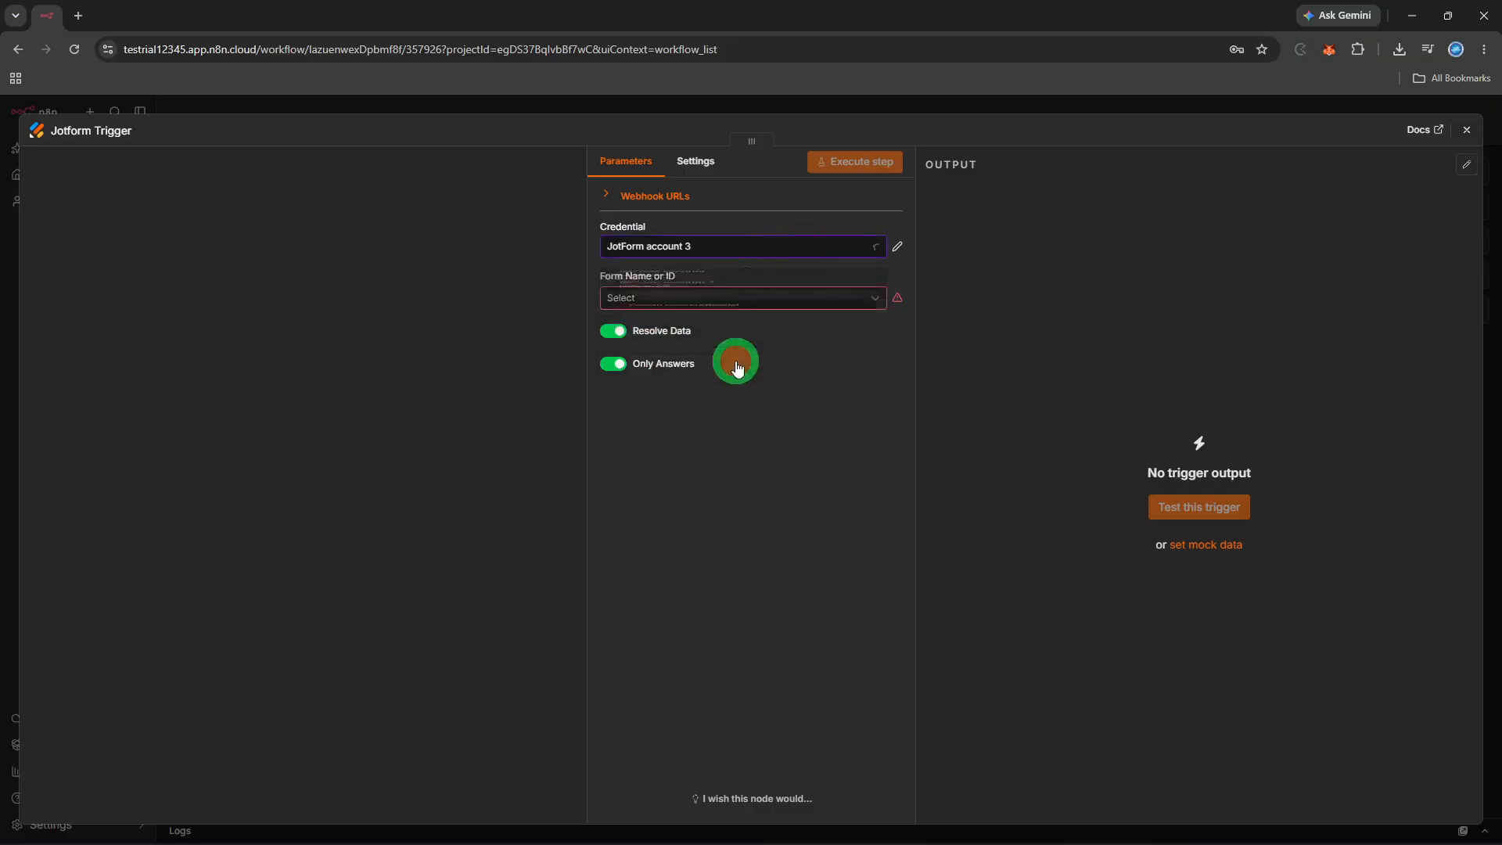
click(743, 302)
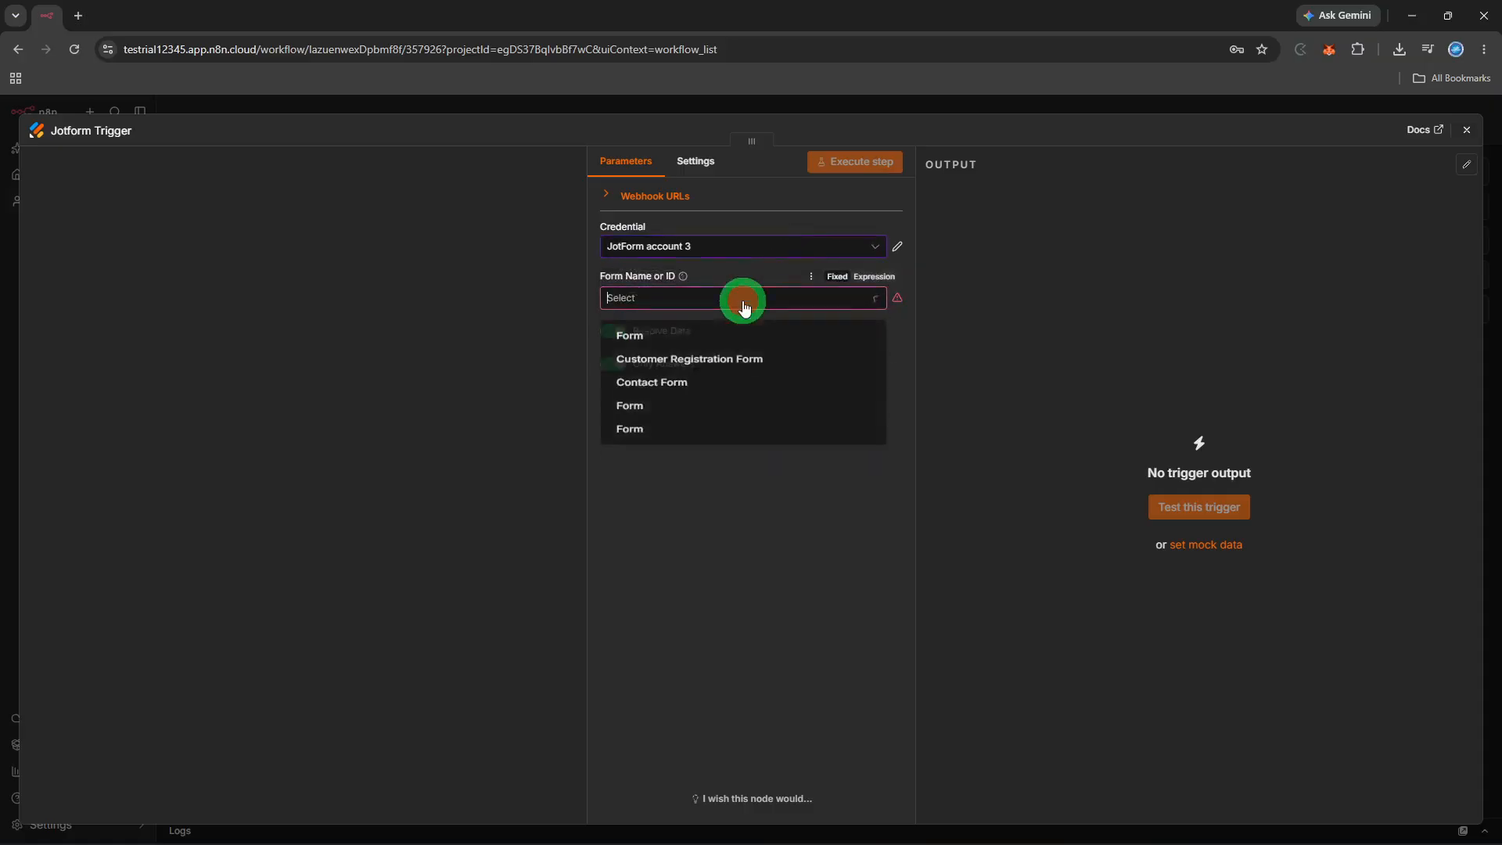
click(704, 391)
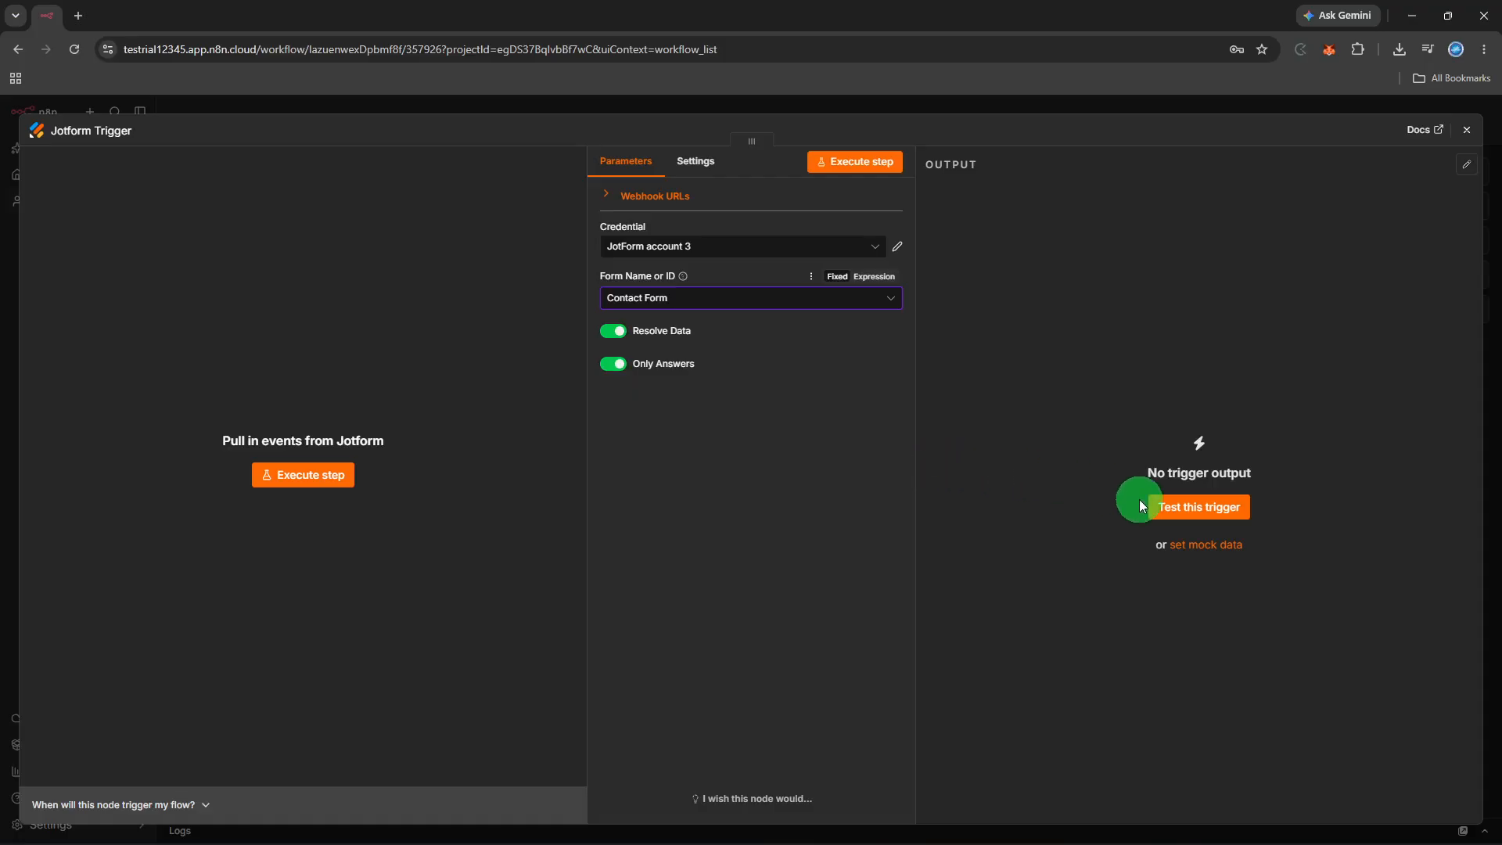
Test the trigger, switch its form to Customer Registration Form, and test it again
click(1162, 505)
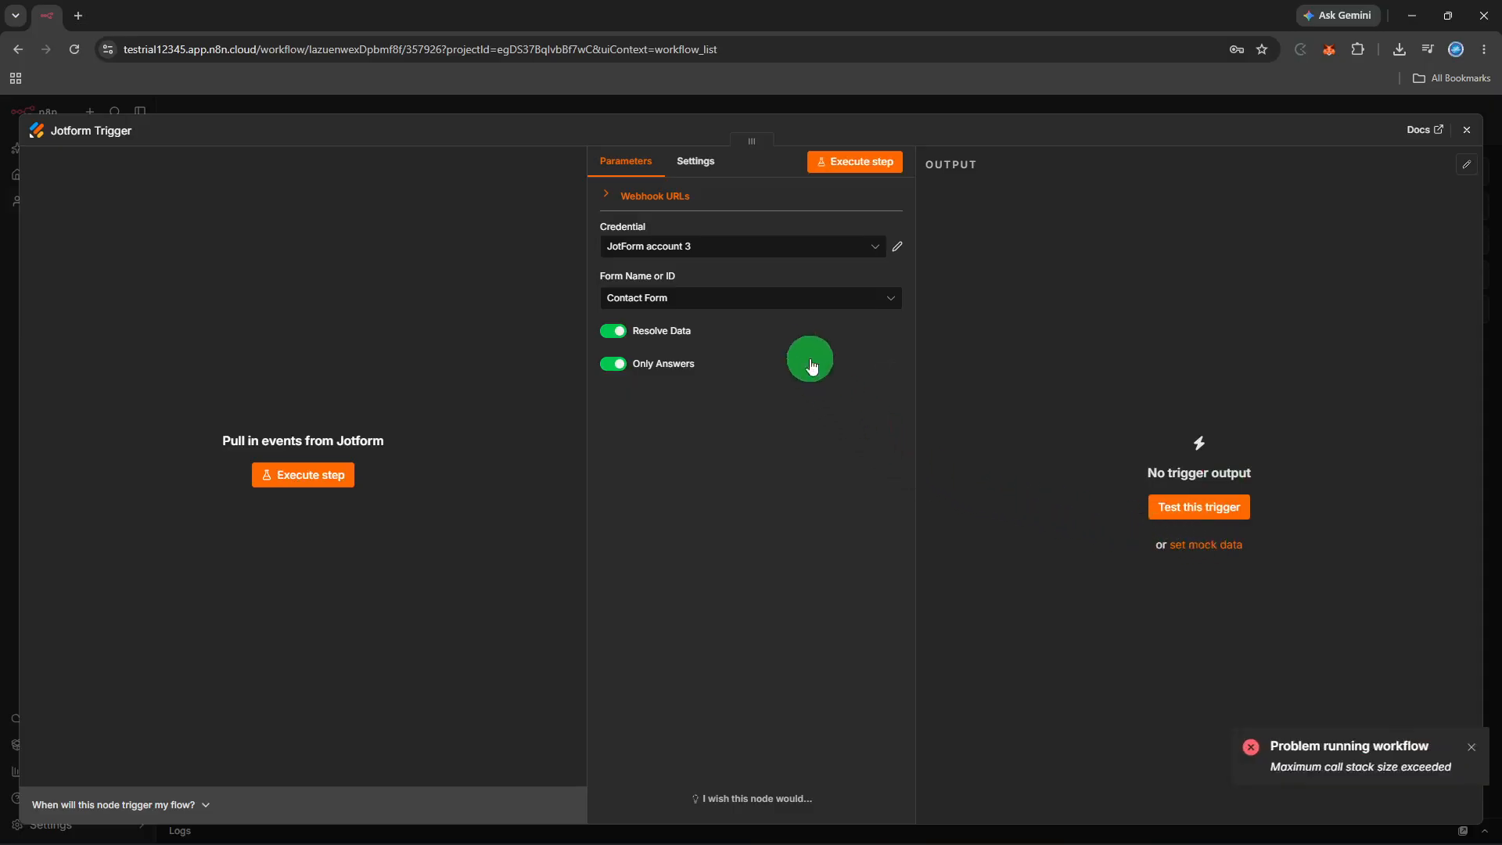
click(788, 313)
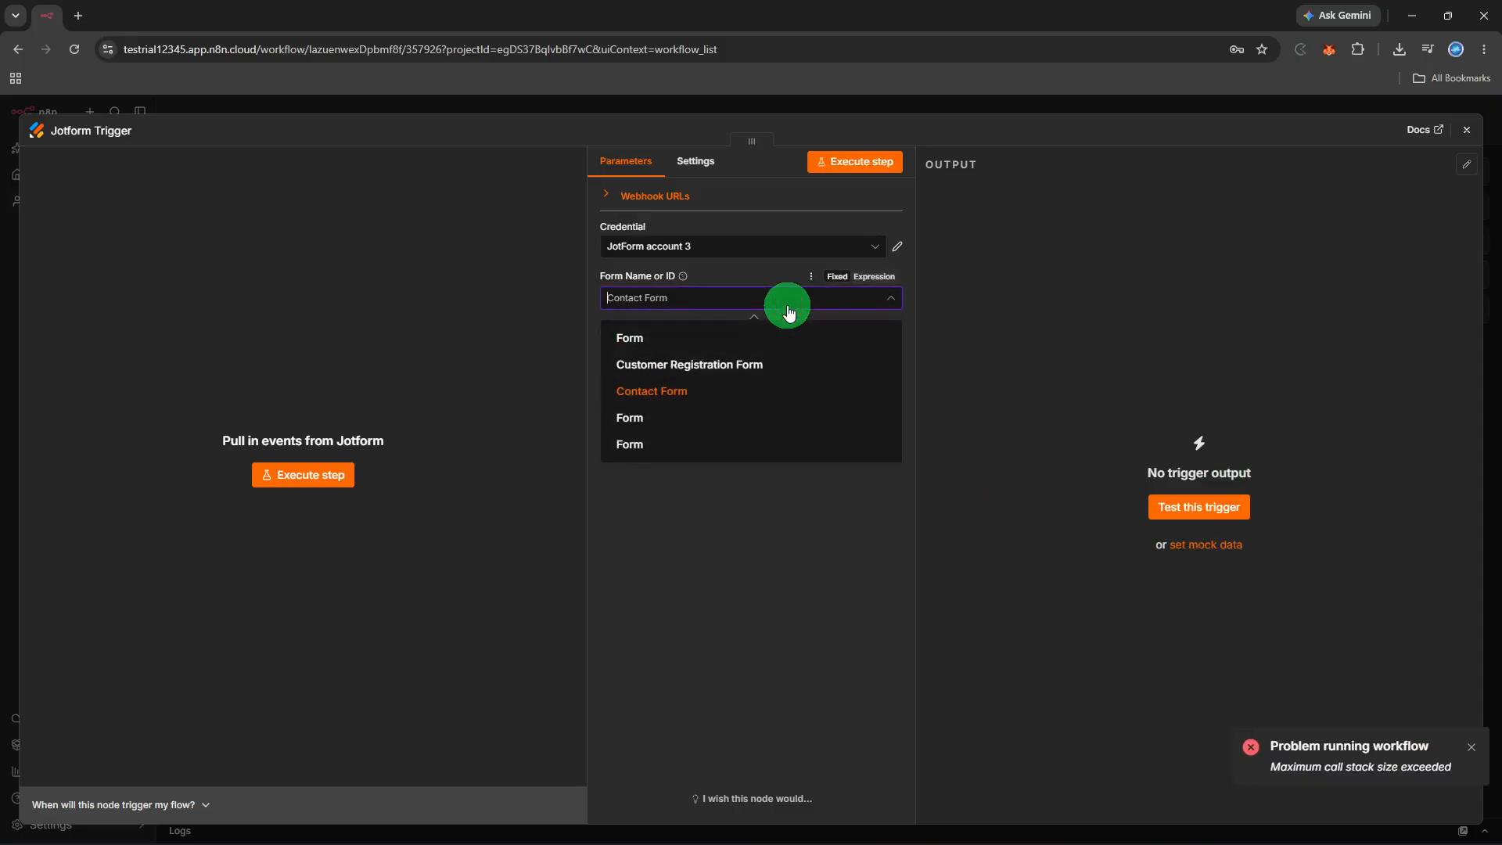
click(752, 361)
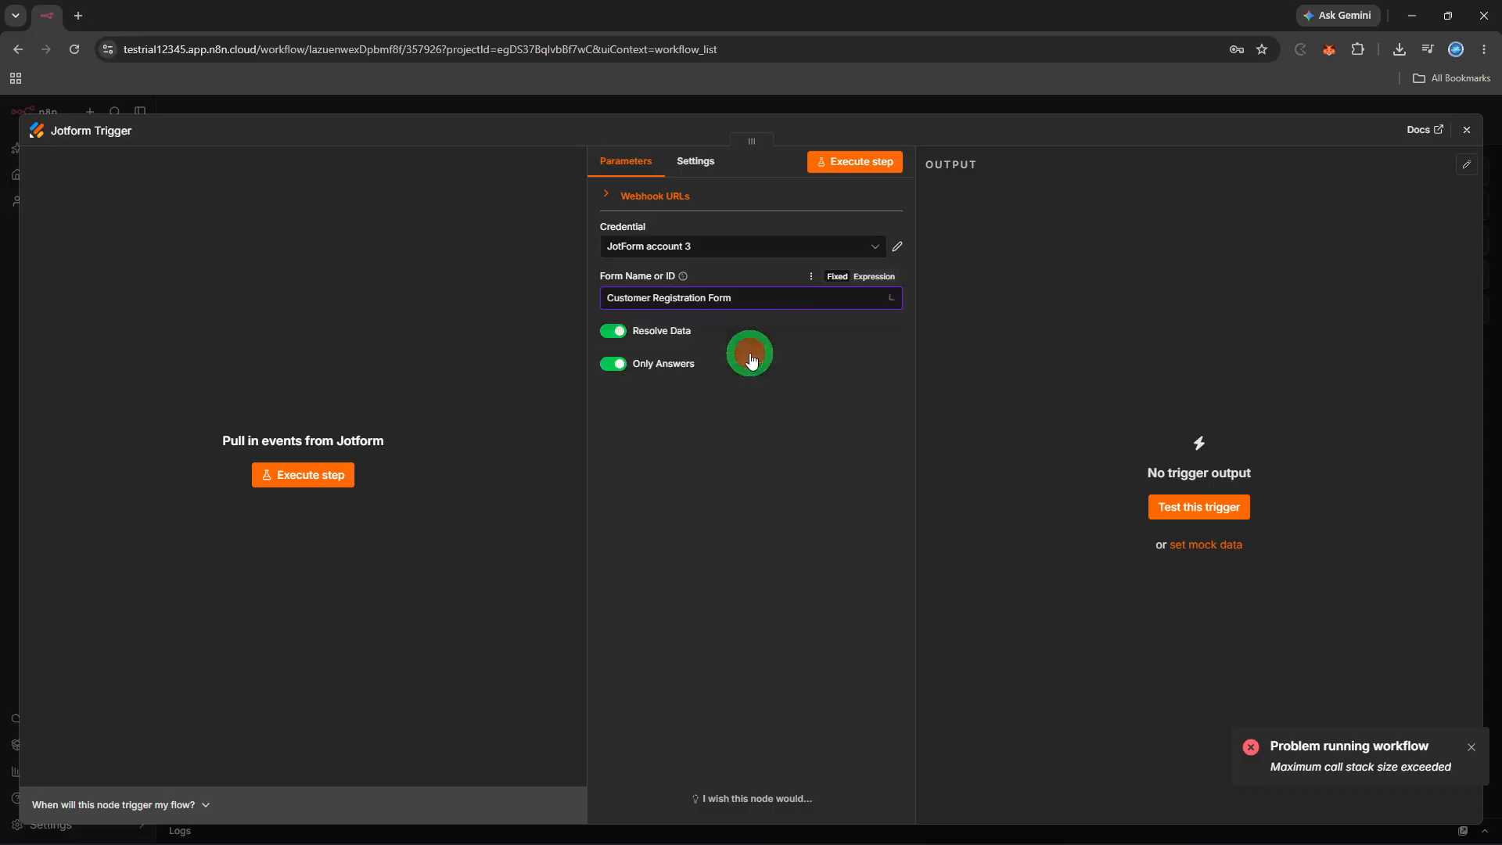
click(1220, 506)
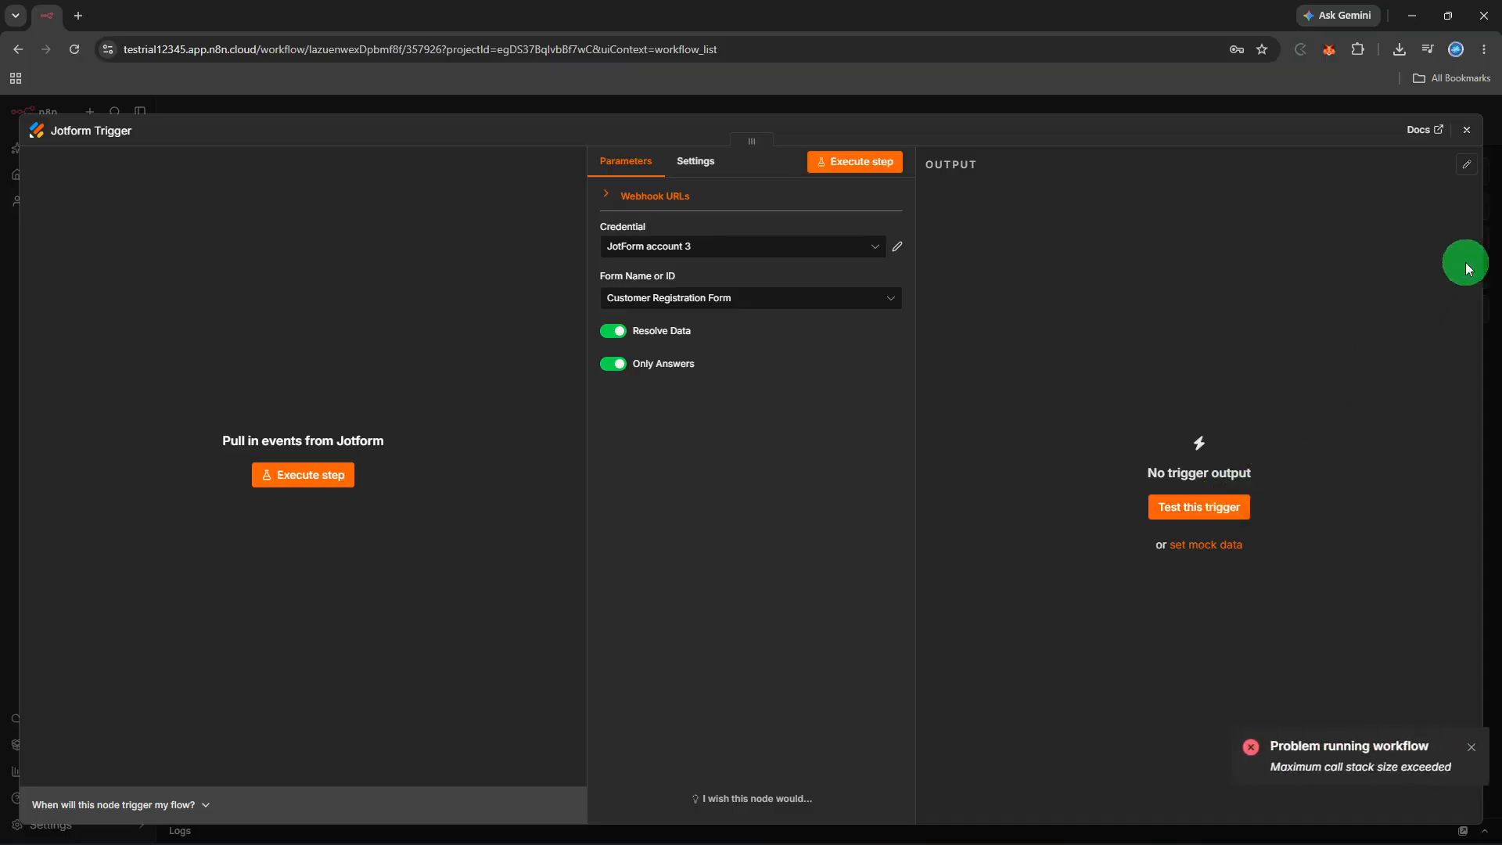
click(1465, 130)
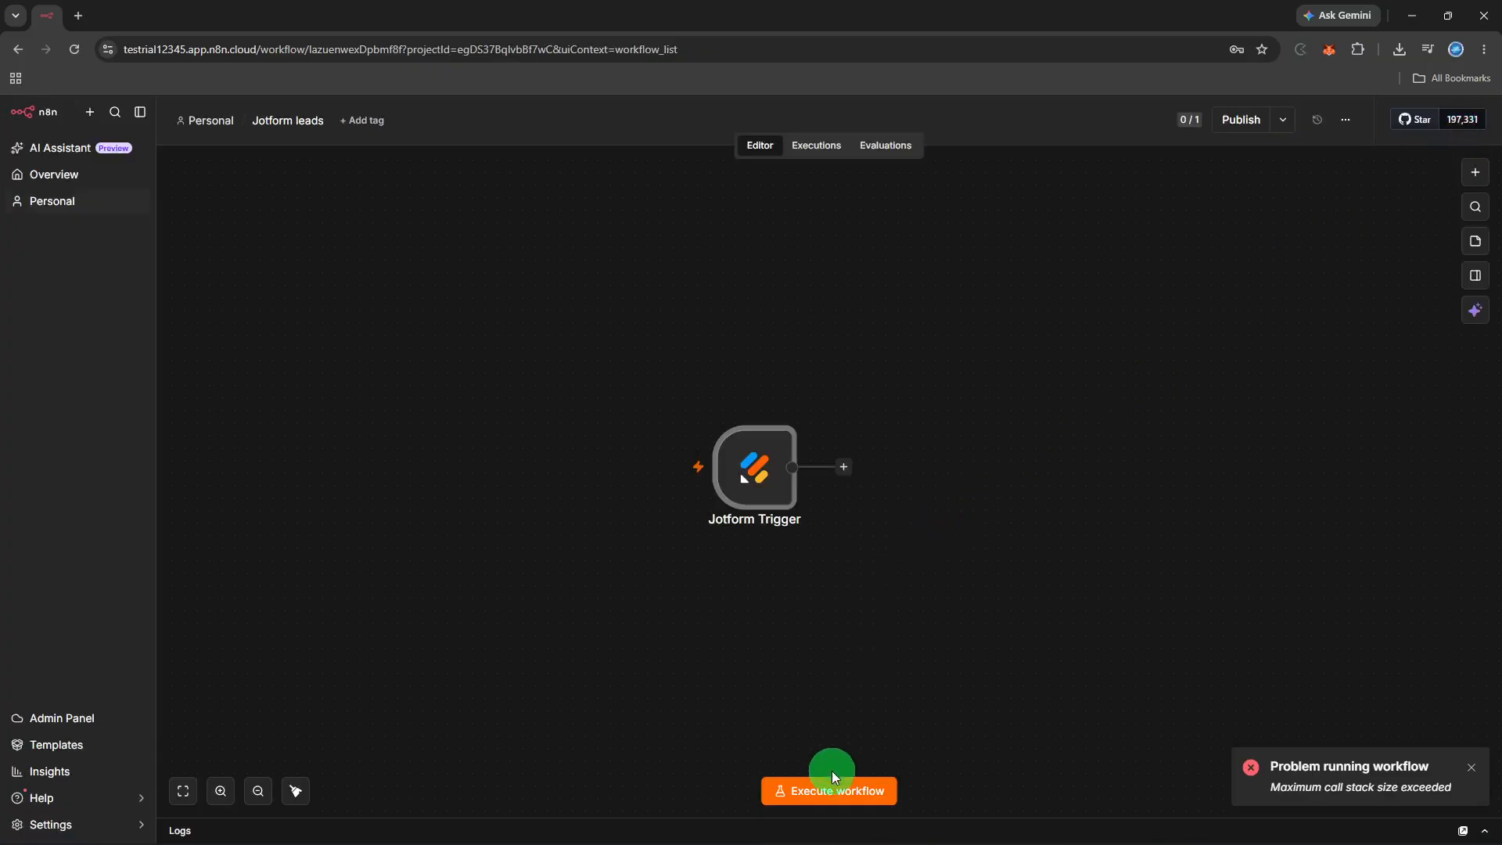
Run the workflow, then add Gmail's 'Send a message' action after the Jotform Trigger
click(829, 791)
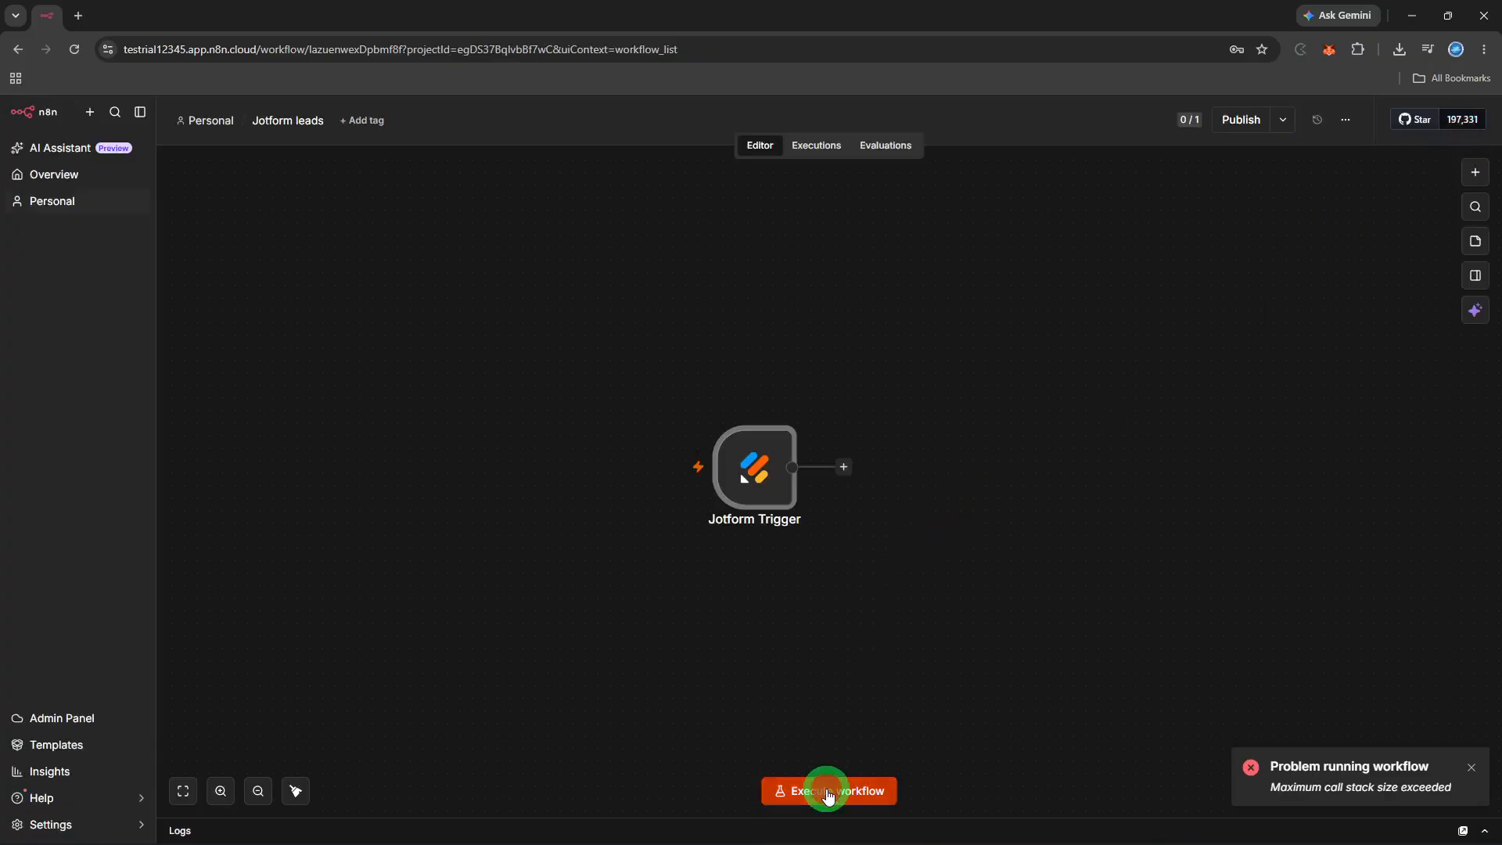
click(846, 468)
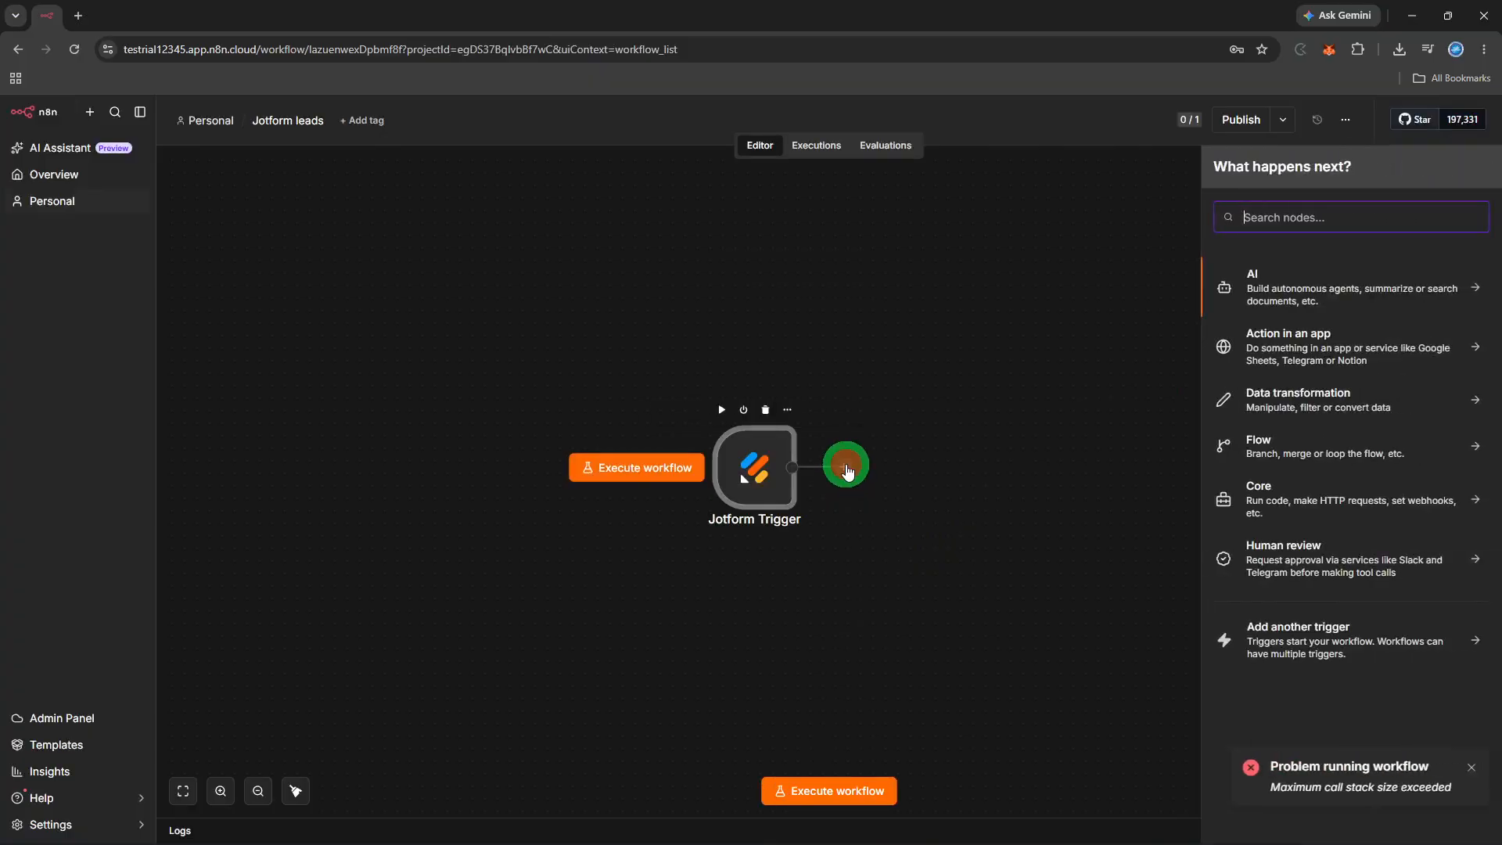
click(1322, 212)
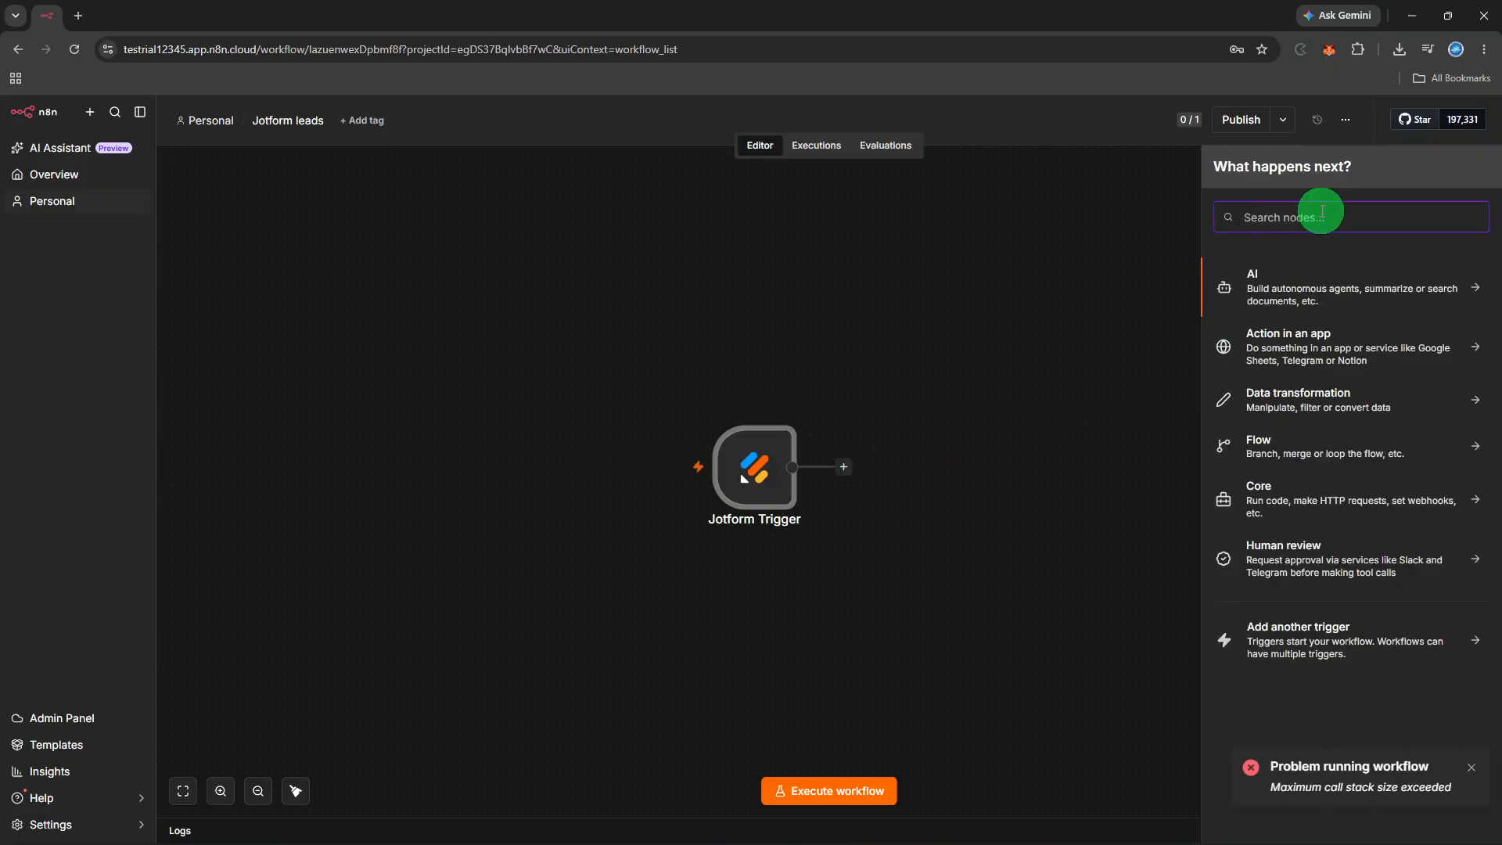
text(s)
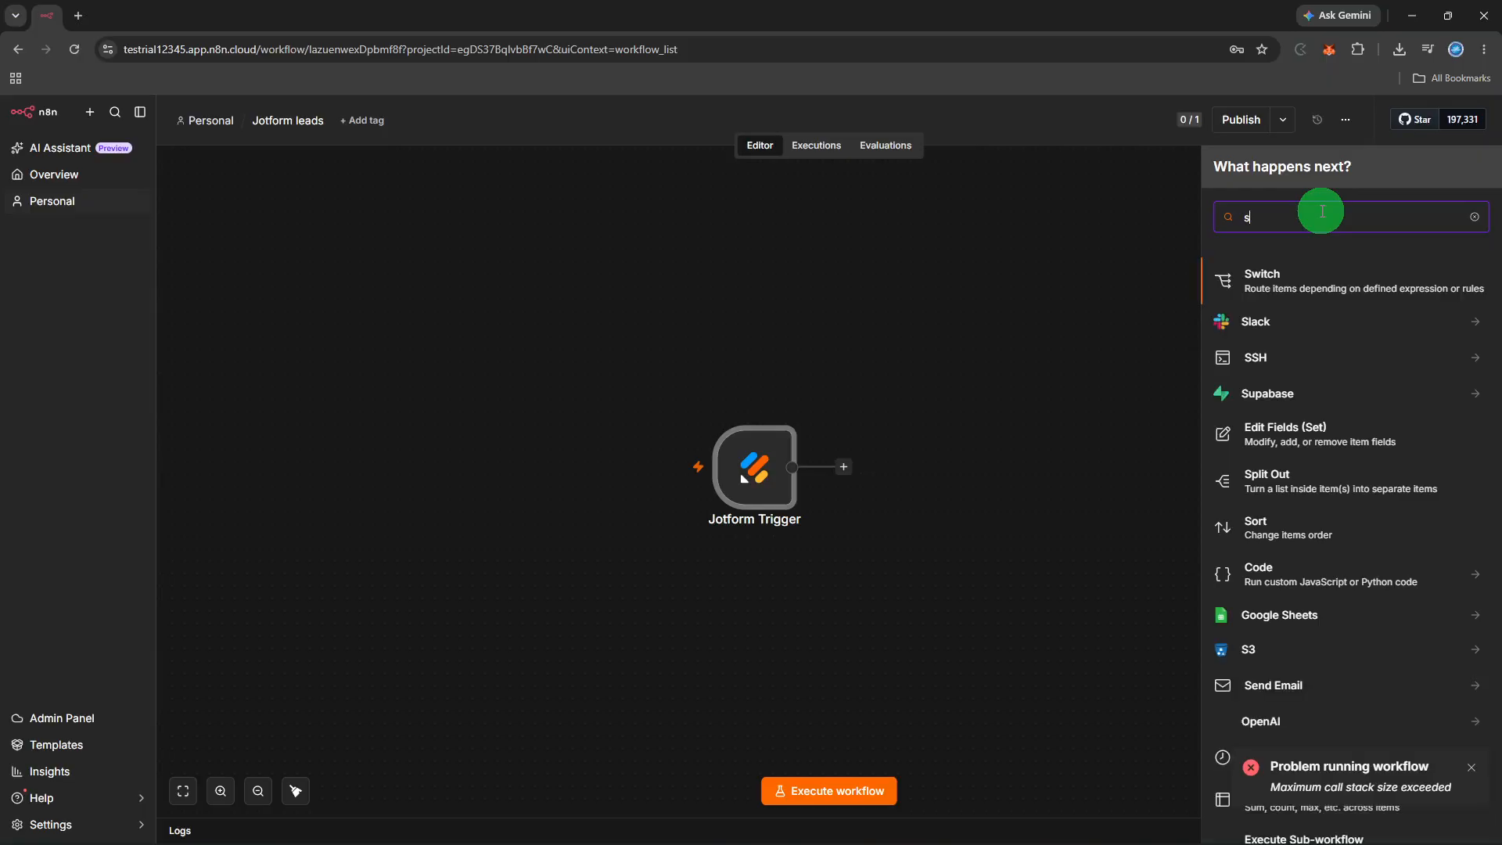
text(end gmai)
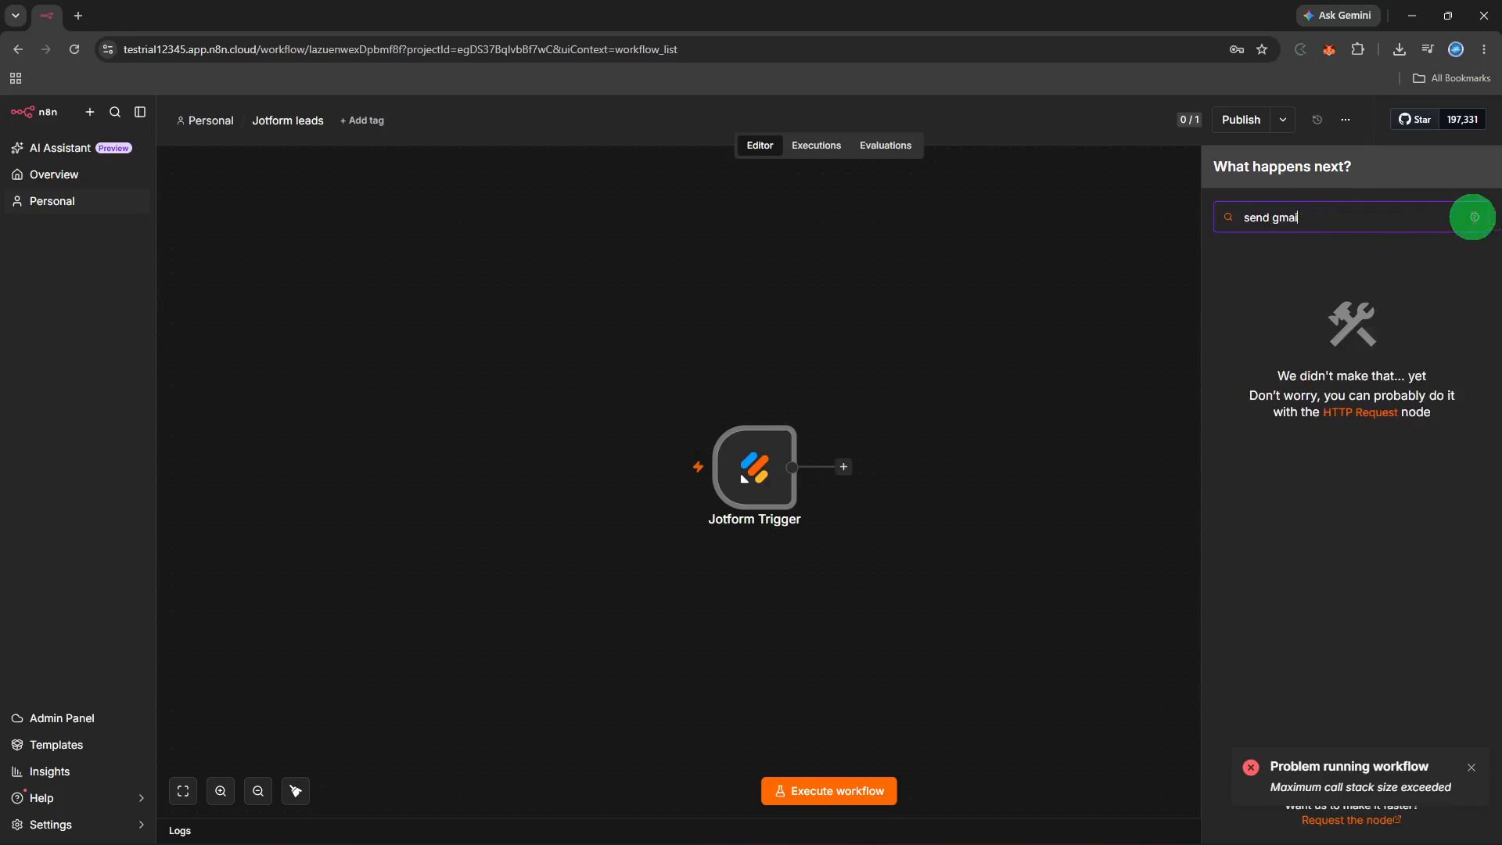
click(1475, 217)
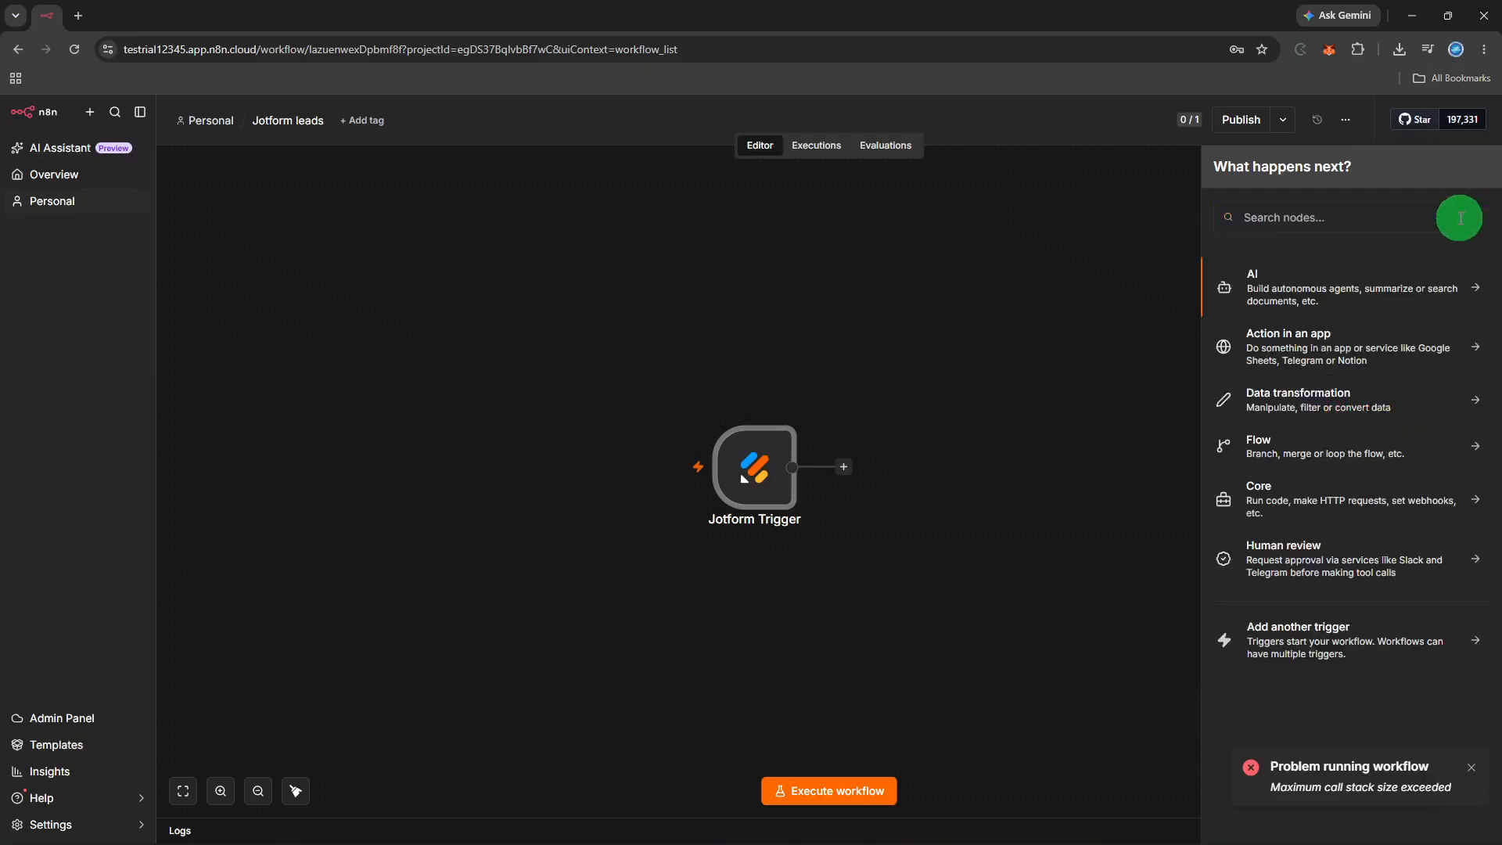
click(1459, 218)
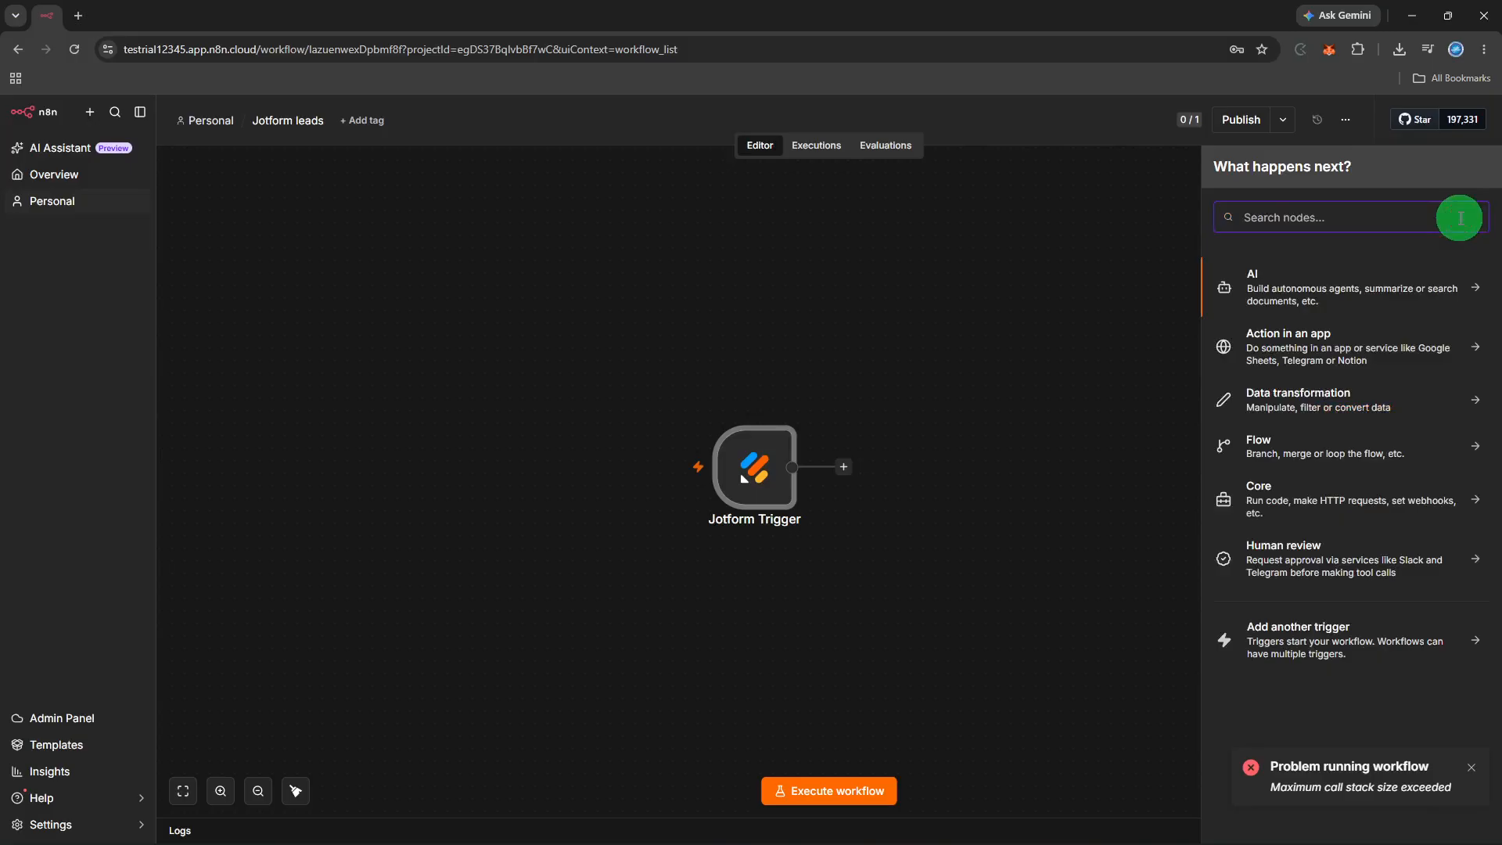
text(gma)
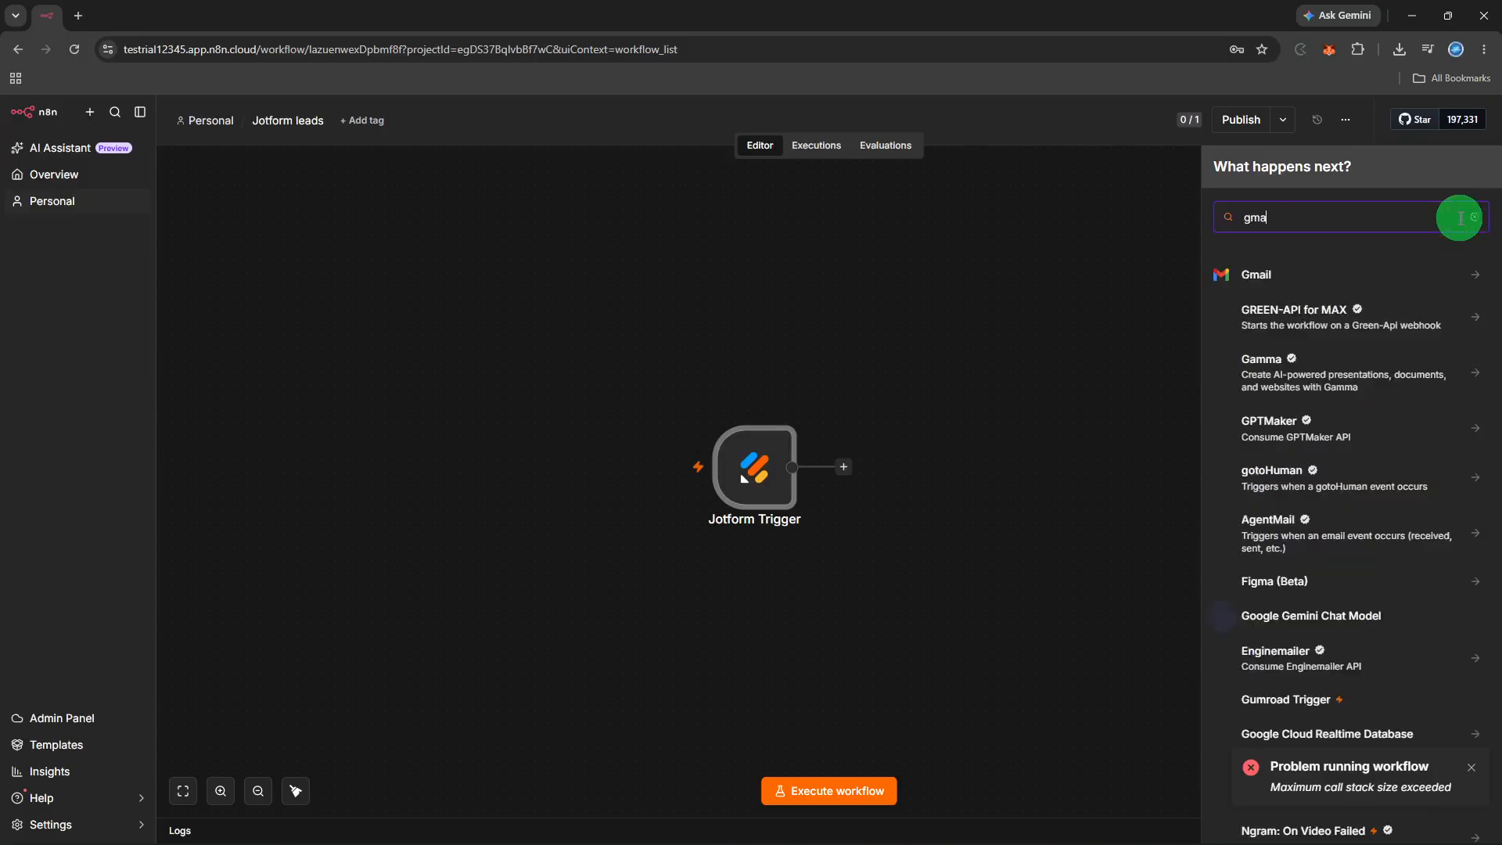
text(il)
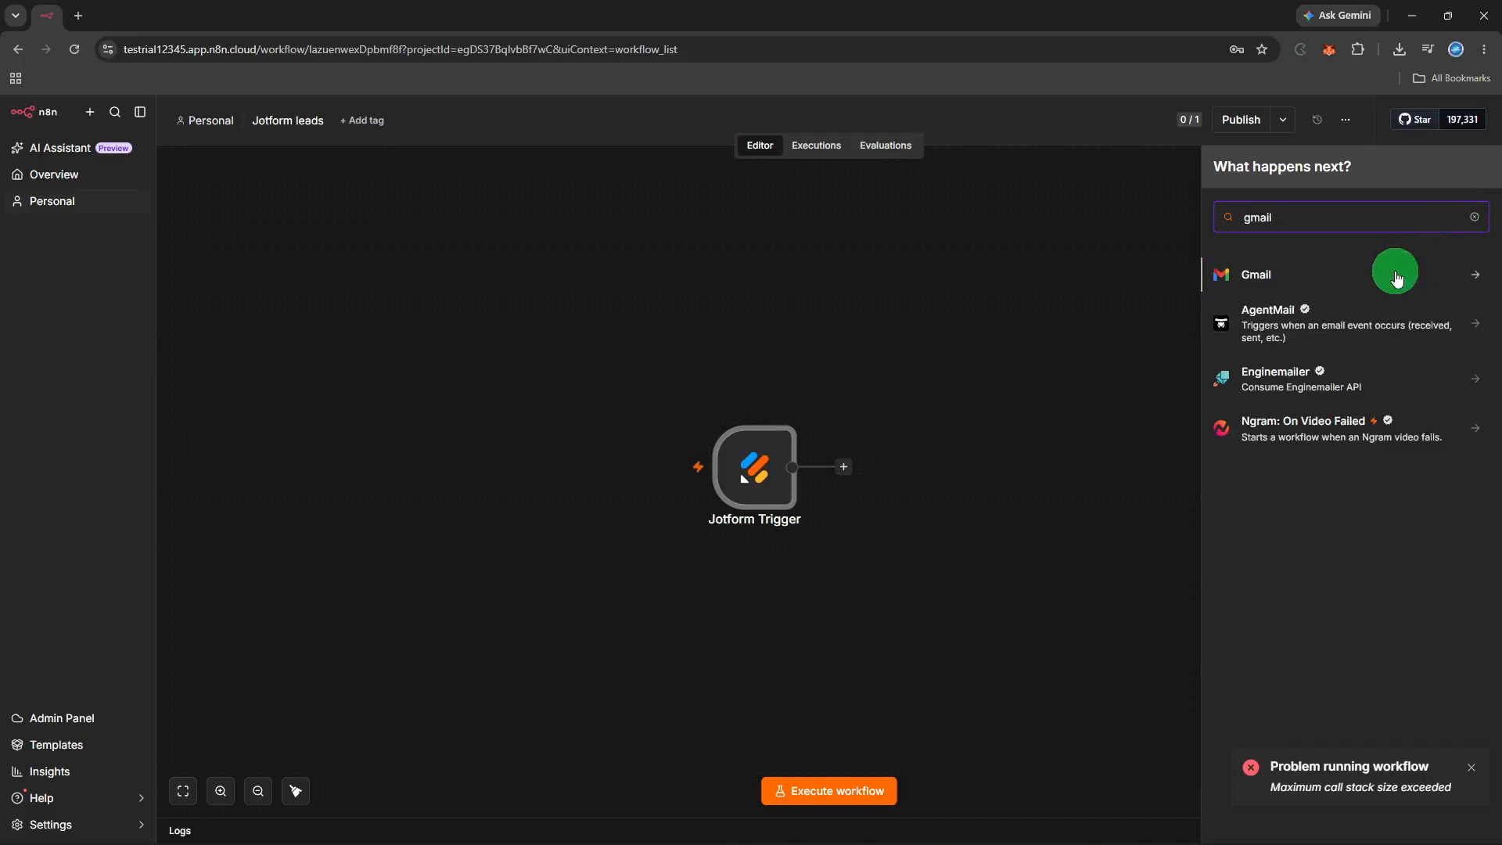
click(1397, 276)
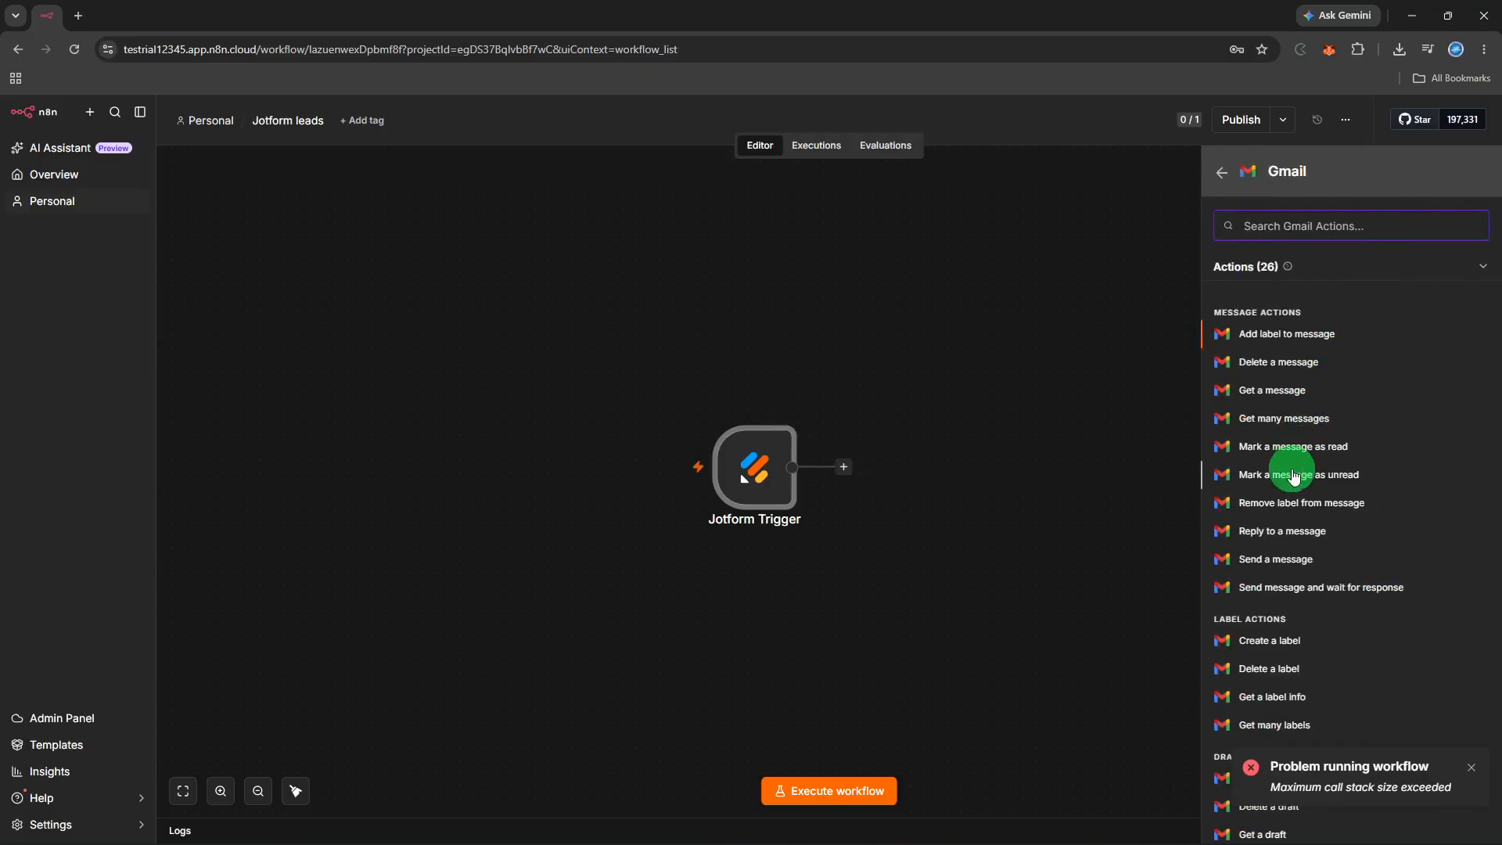
scroll(1292, 476, down, 2)
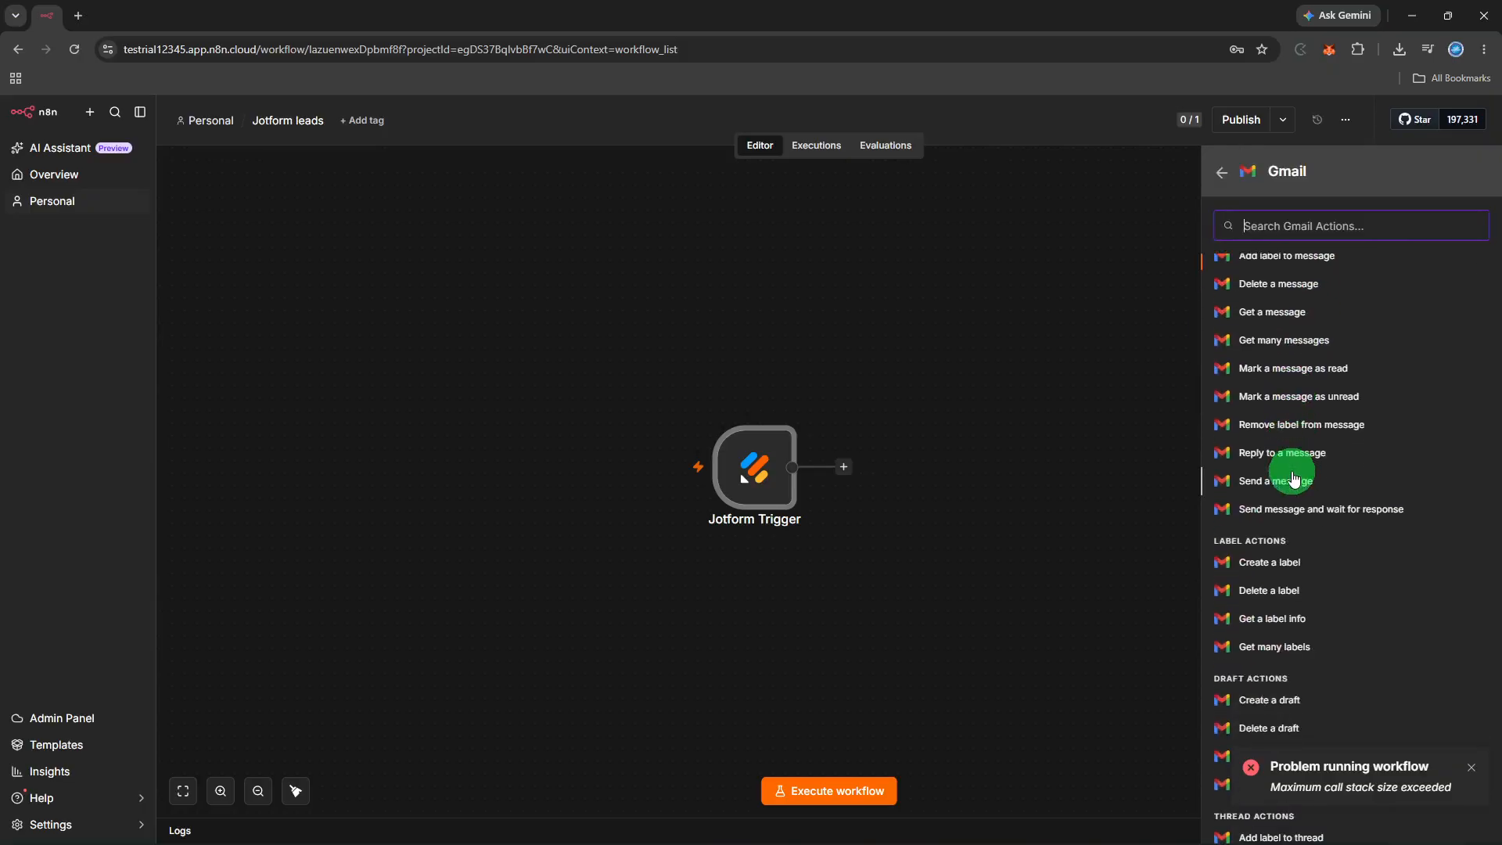
click(1292, 481)
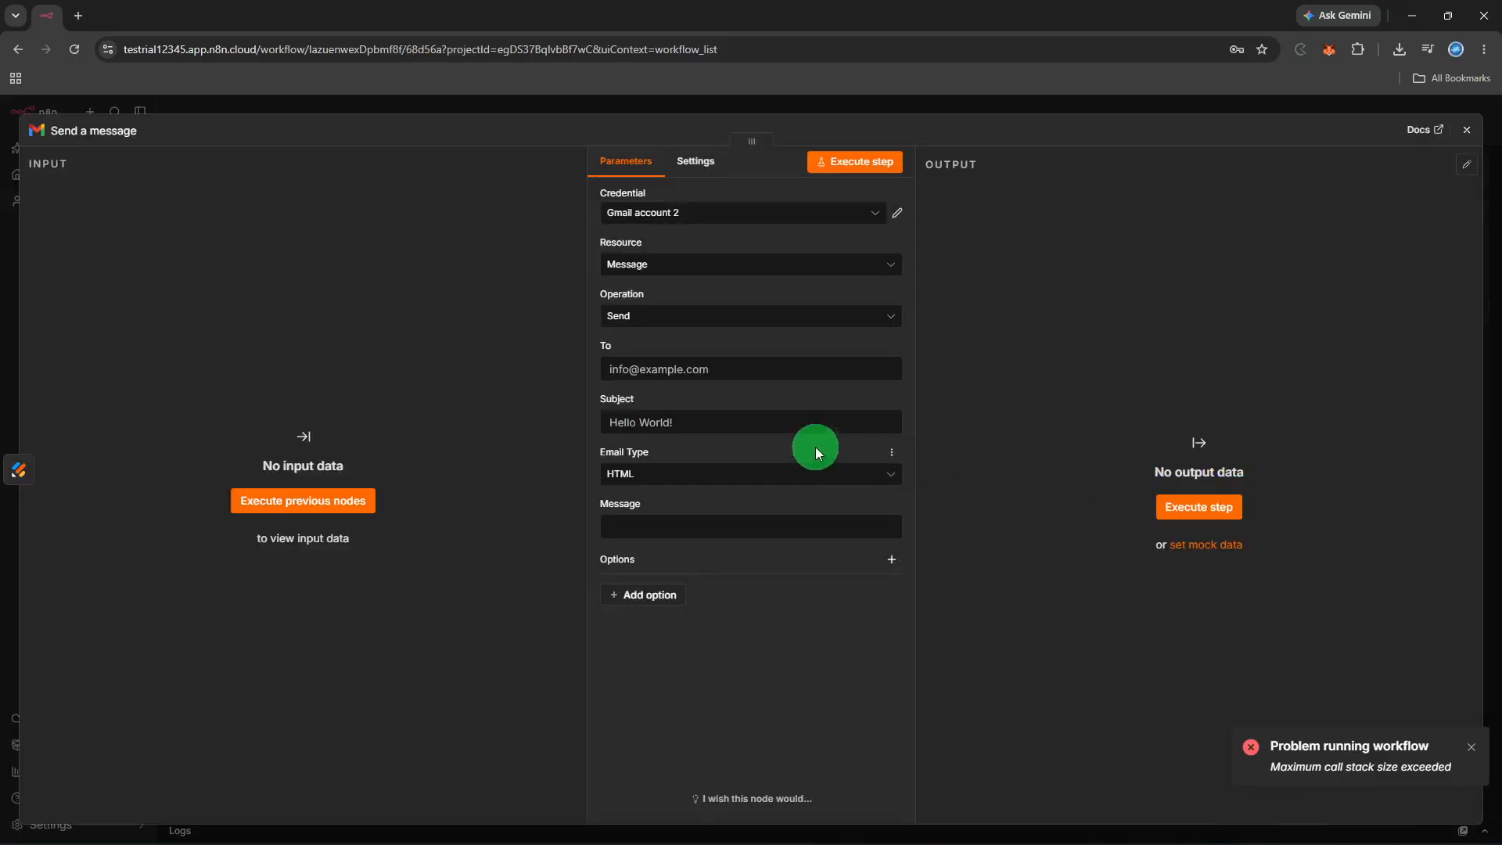
Fill in the recipient's e-mail, set subject and message to 'hi!', and test-run the Gmail step
click(731, 423)
click(724, 379)
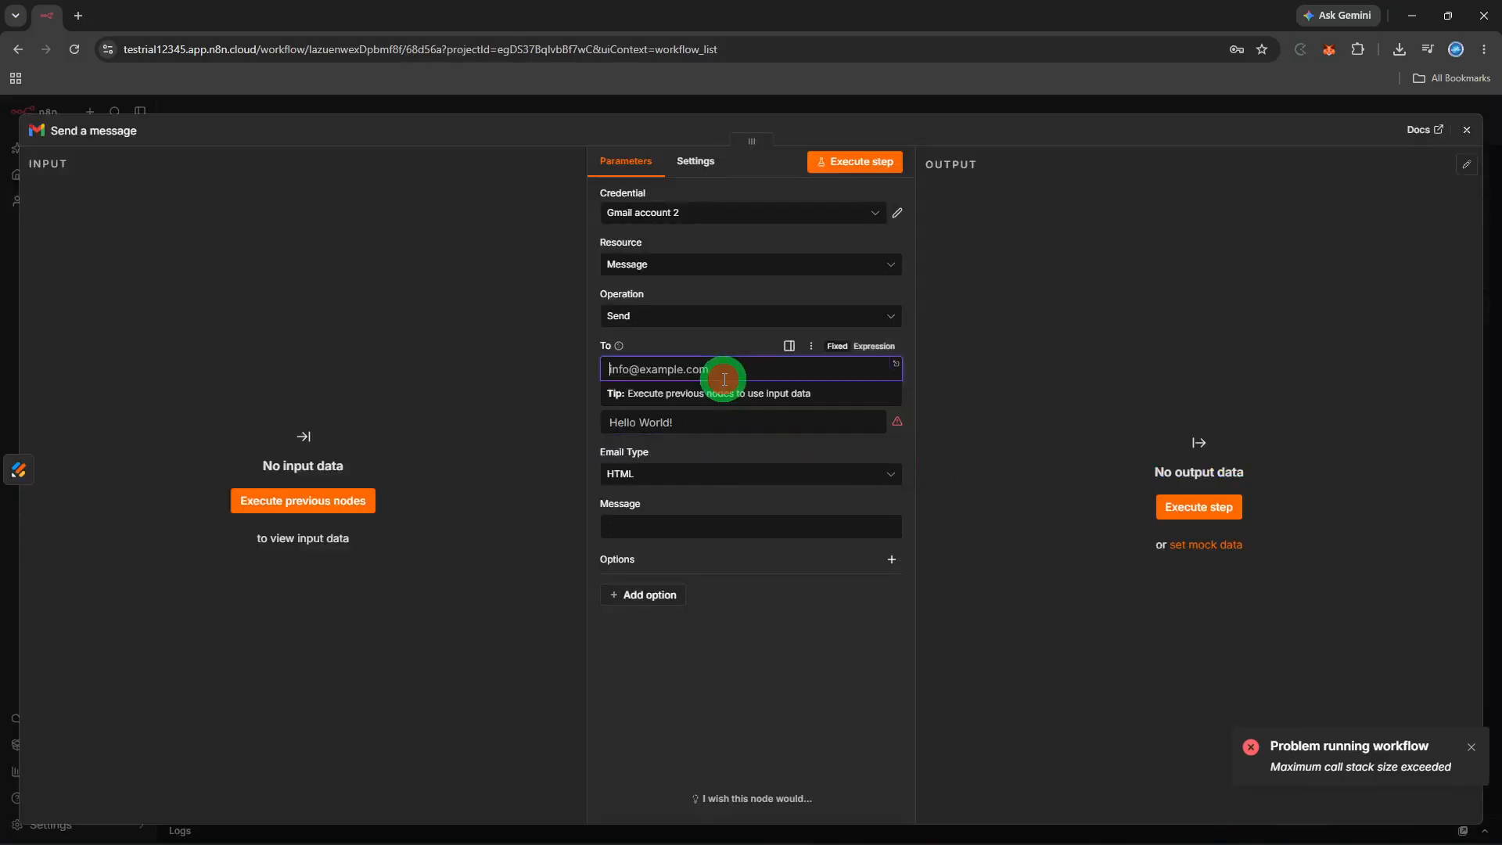
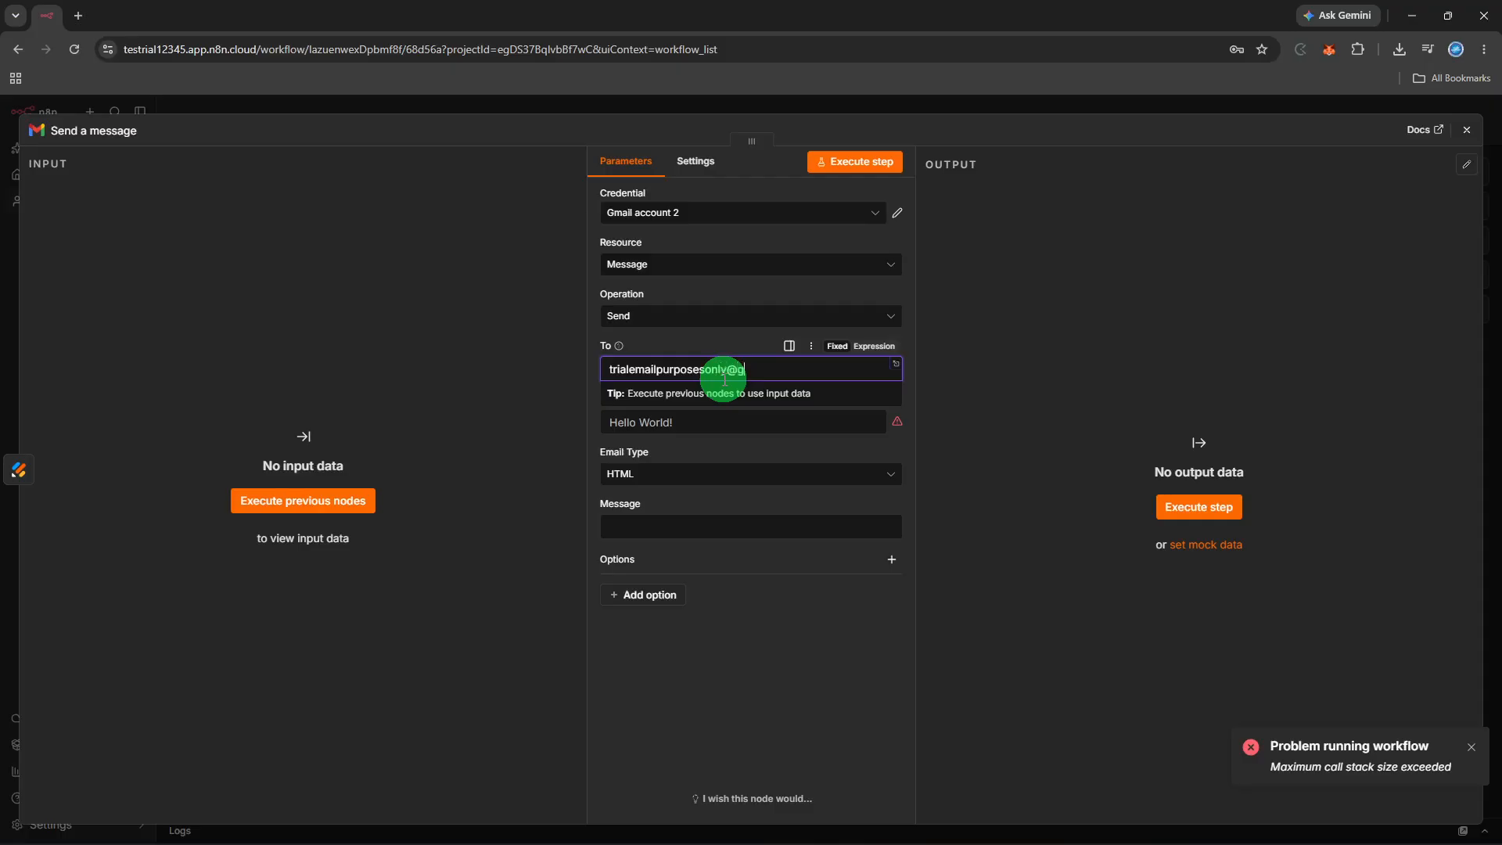
click(722, 415)
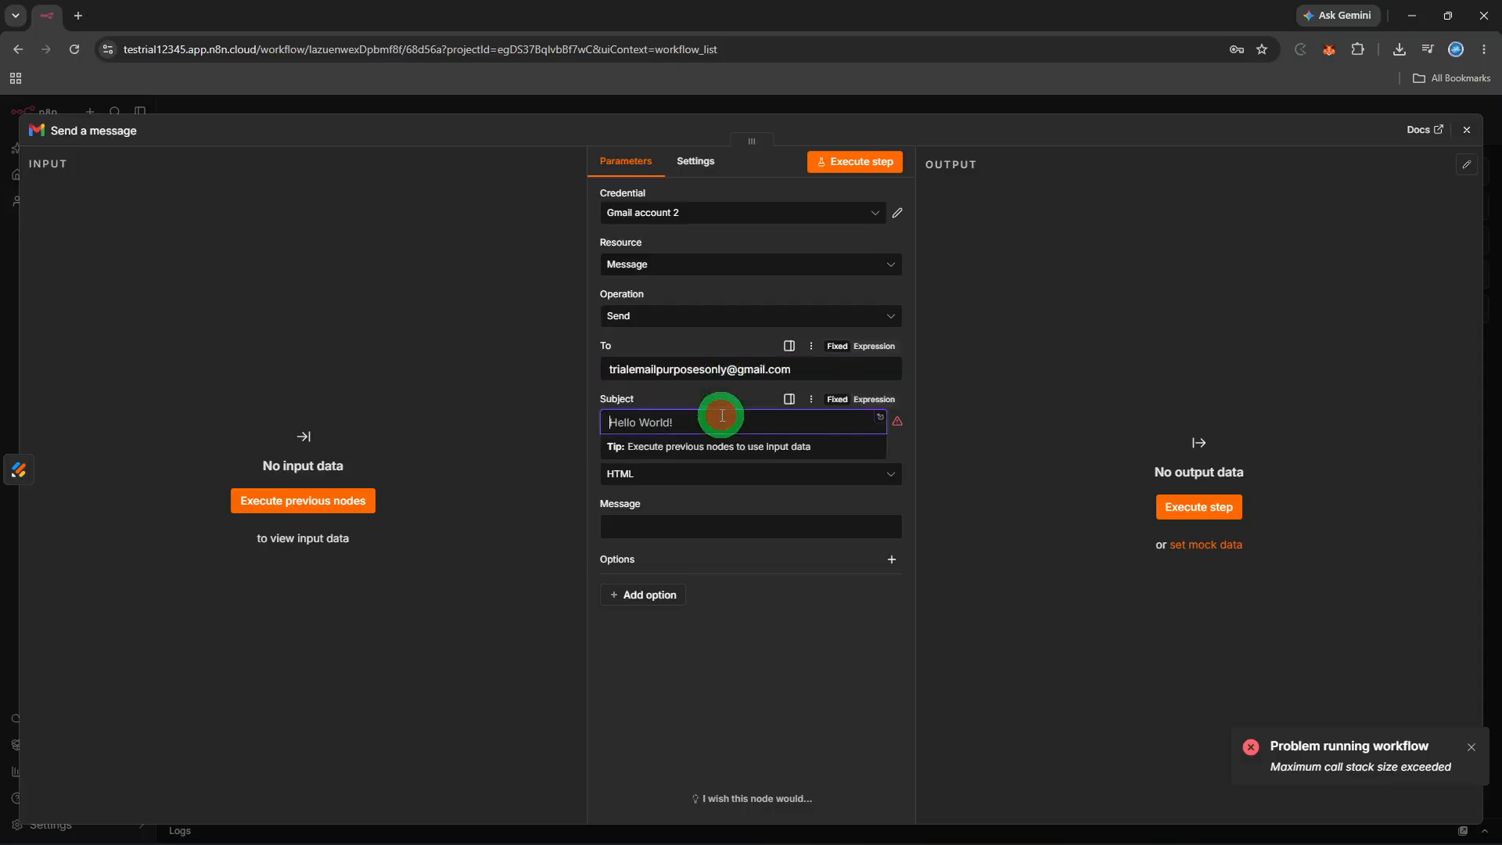
text(hi)
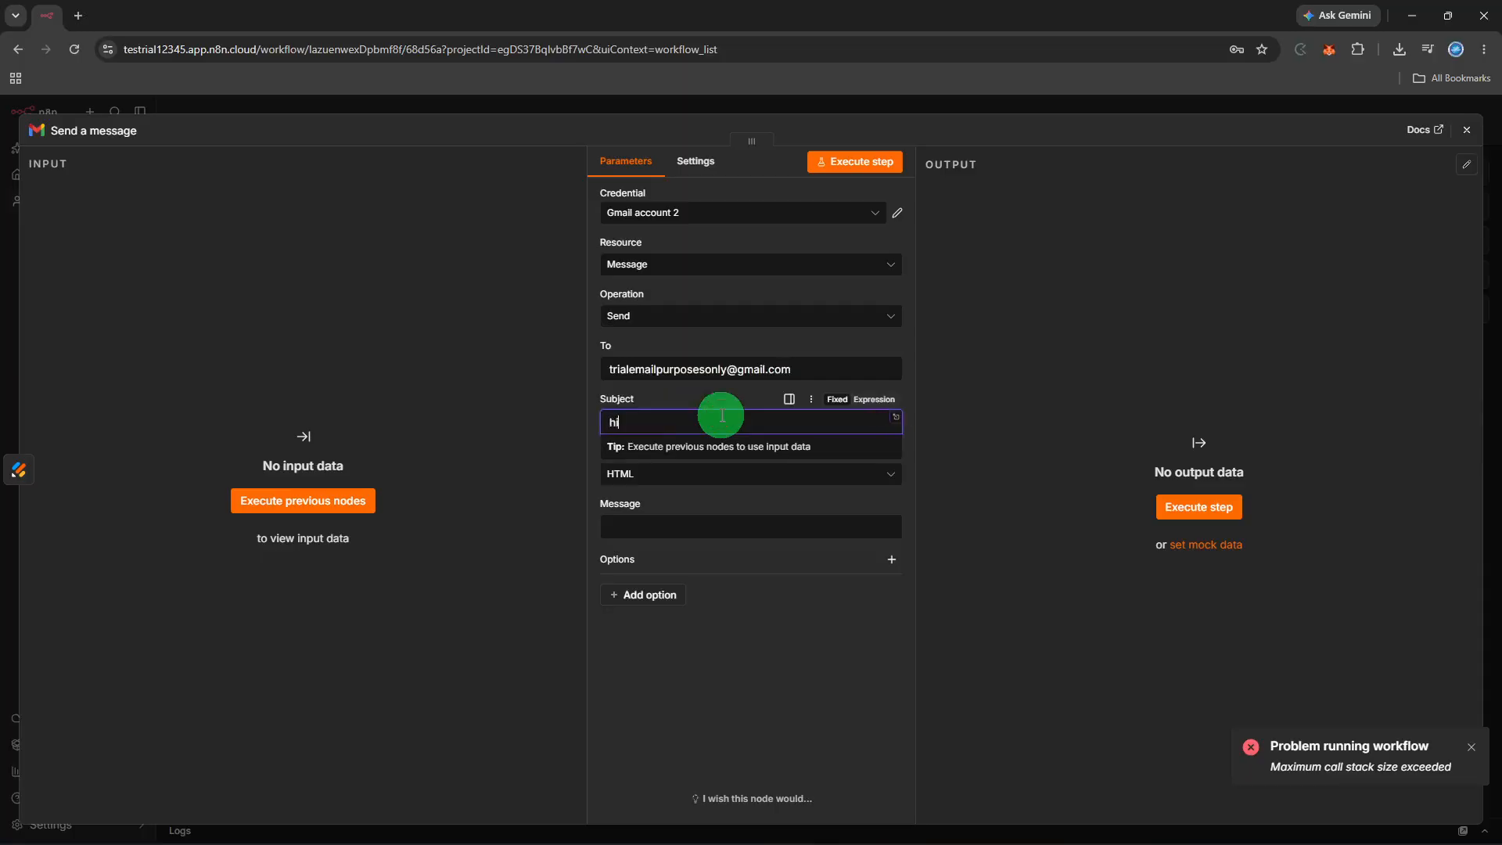
text(!)
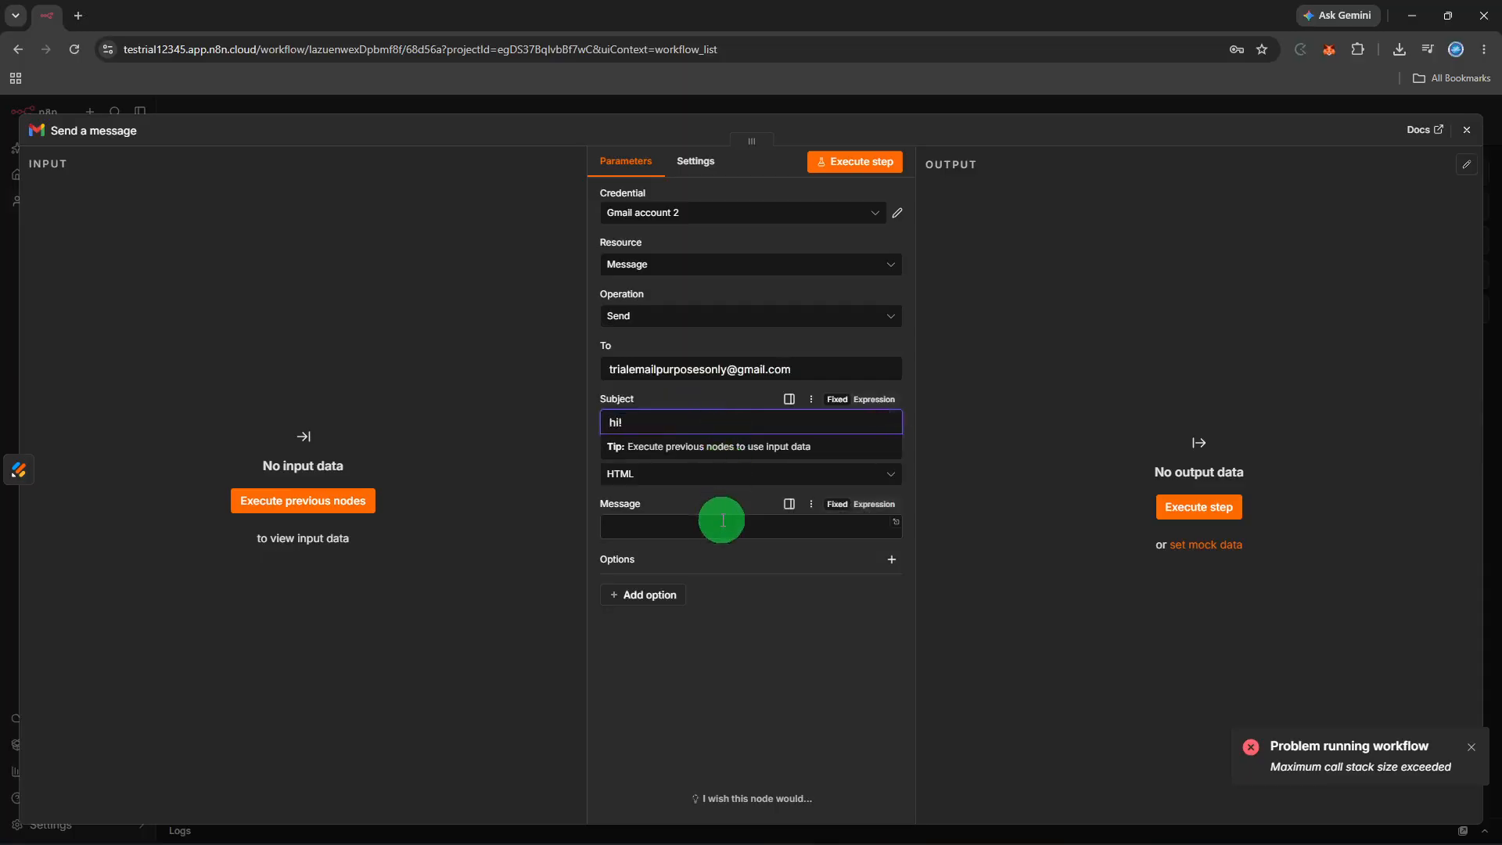
click(723, 524)
text(hi)
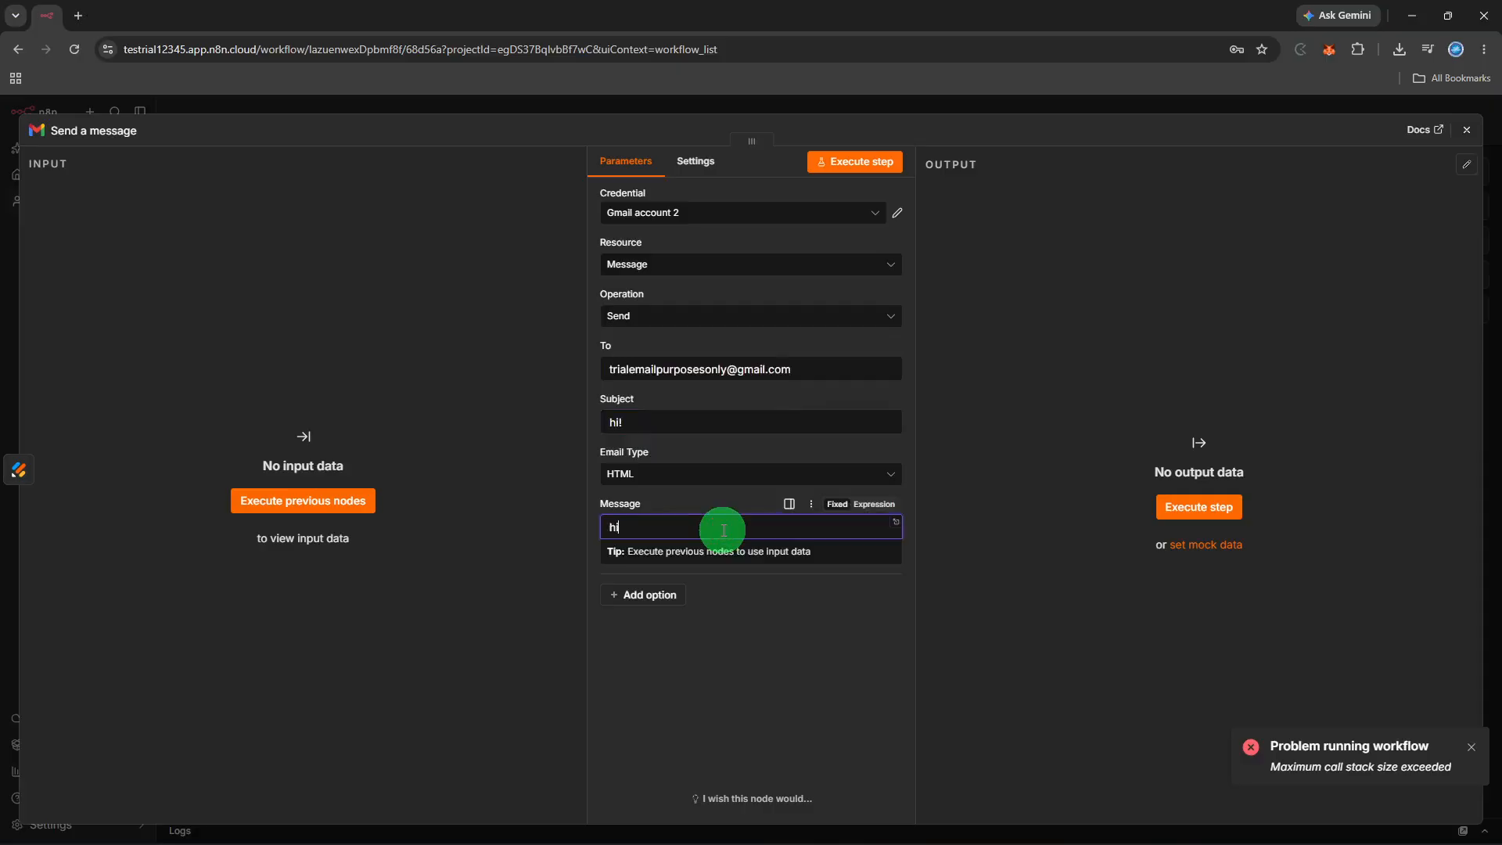
text(!)
click(870, 162)
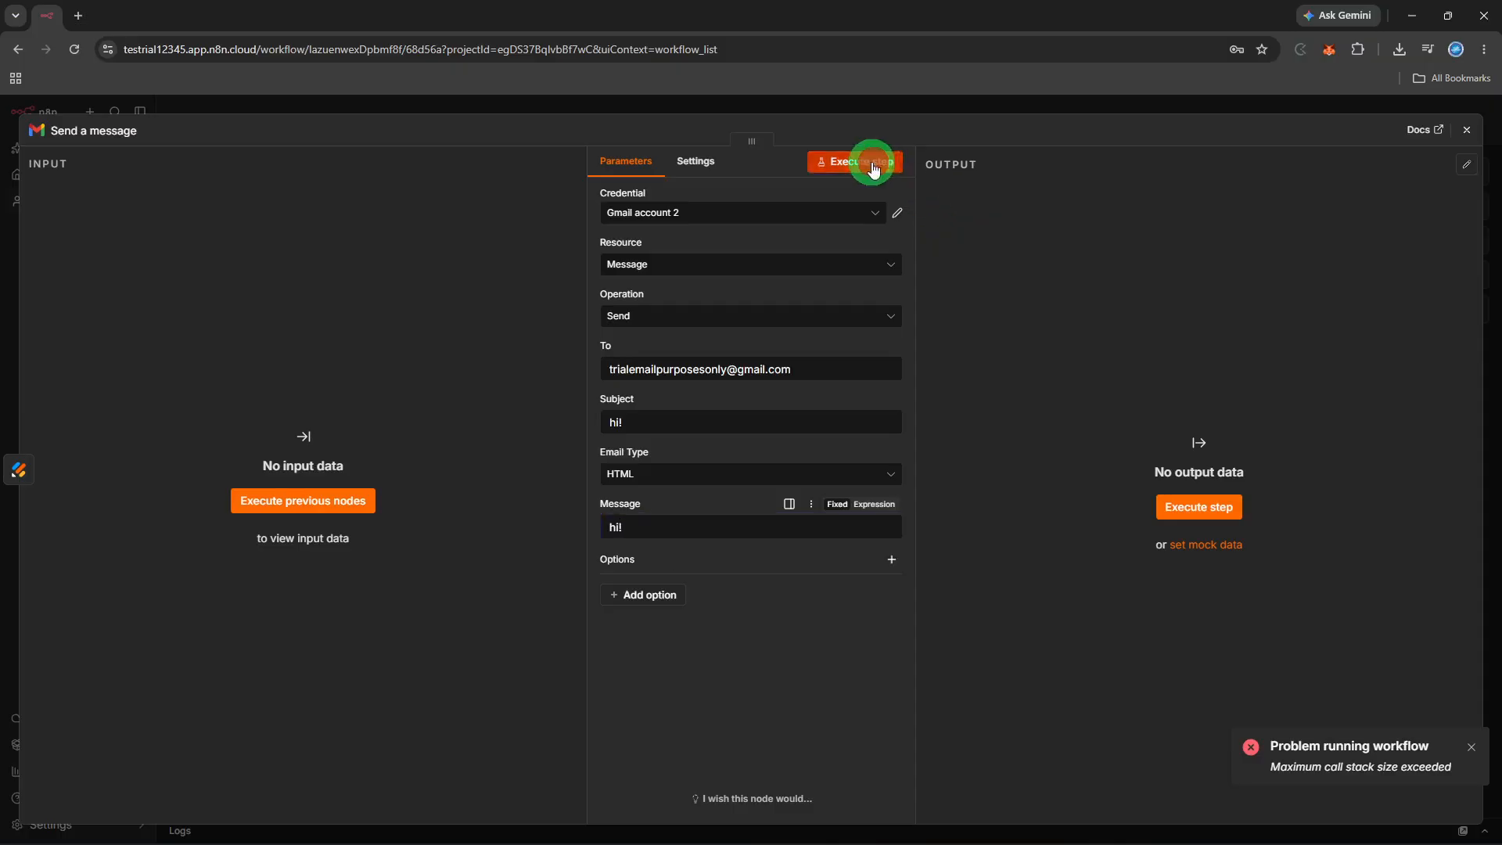
click(1467, 131)
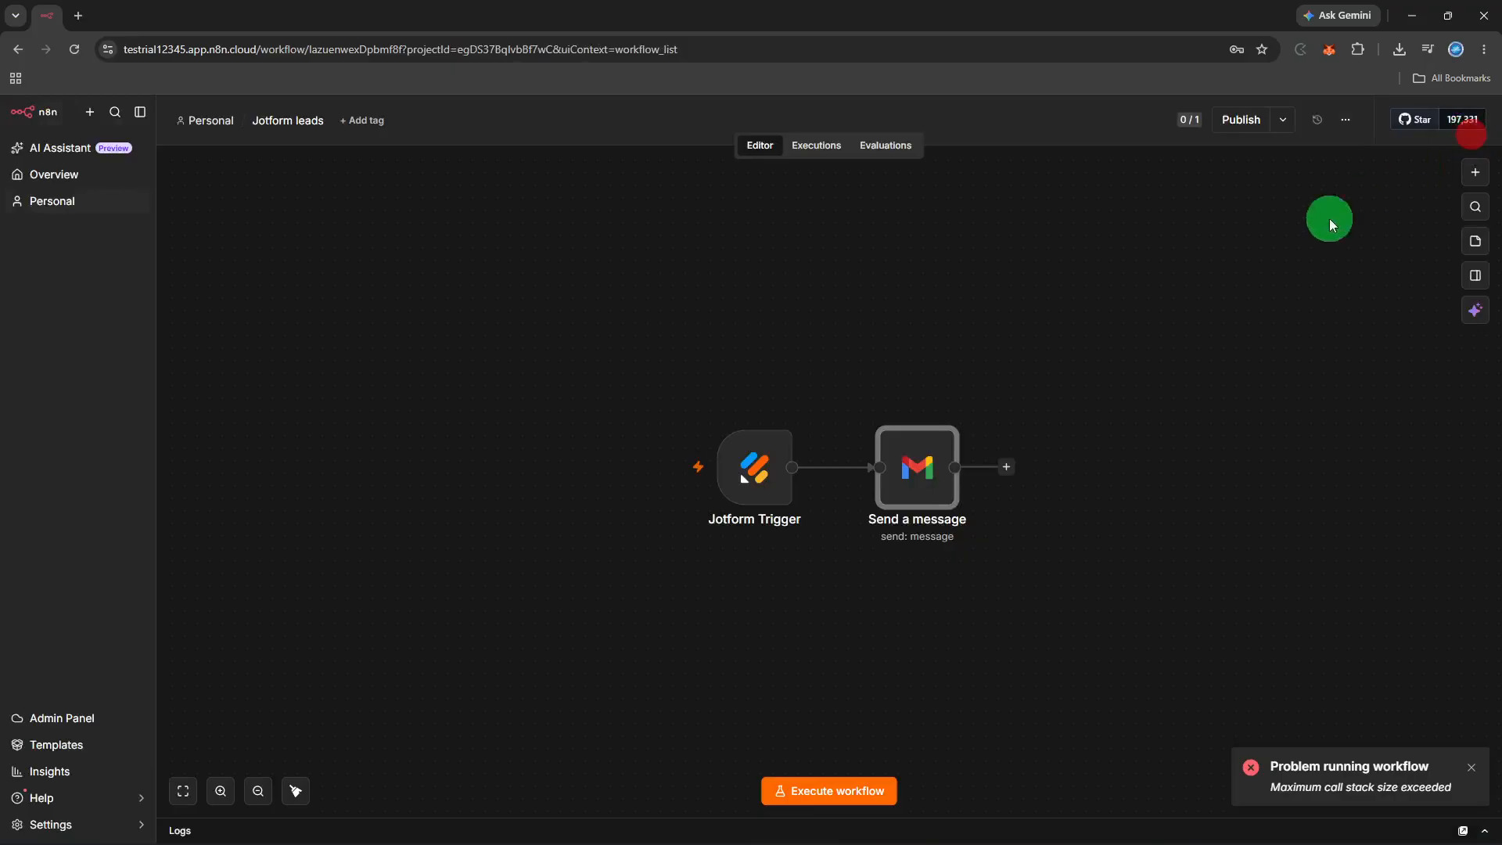
Open the '...' options menu on the Jotform Trigger node
mouse_move(866, 463)
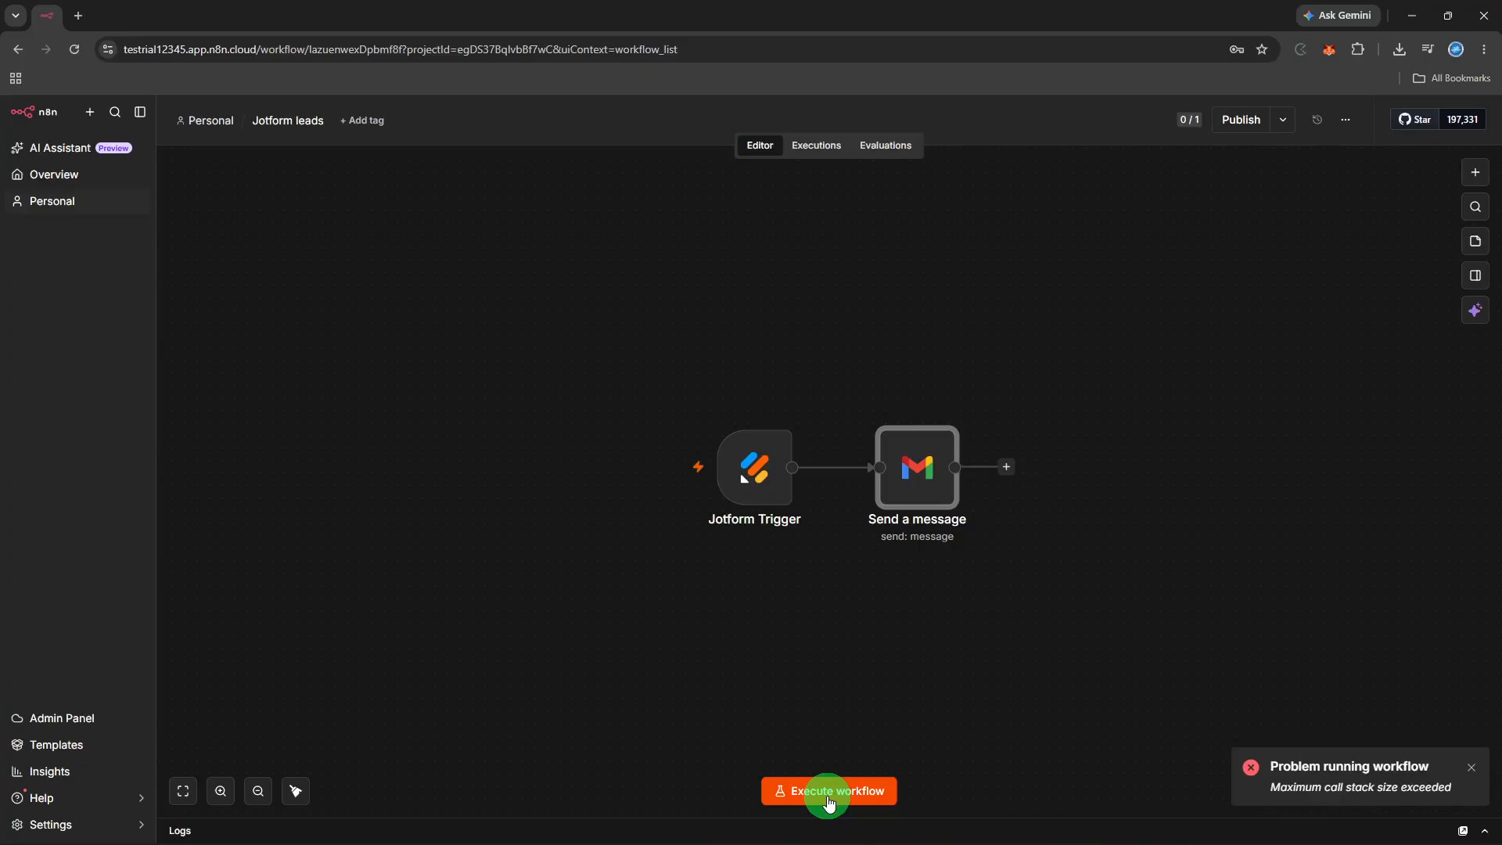
mouse_move(794, 447)
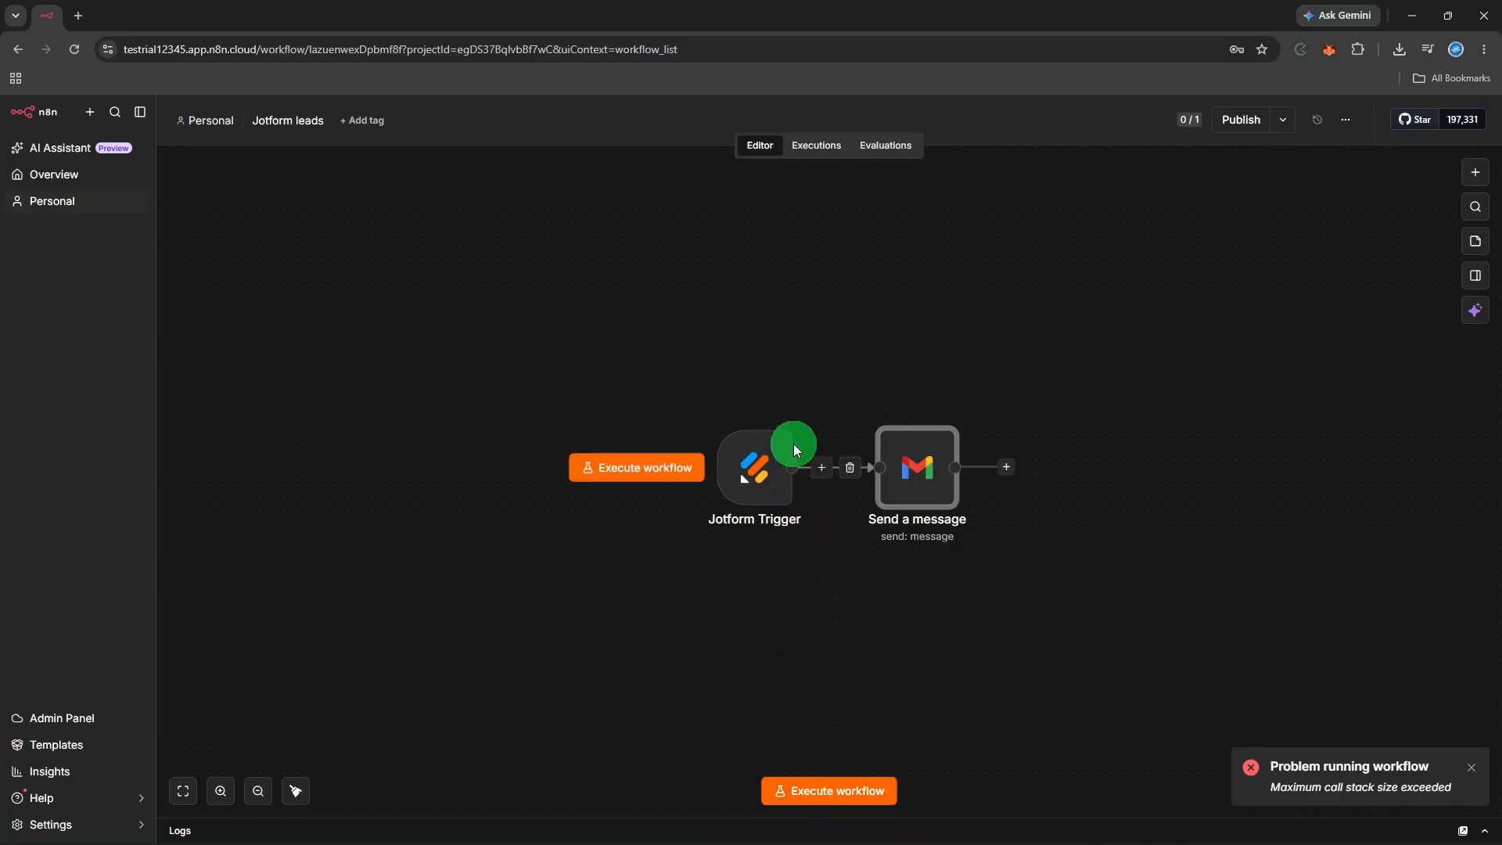
click(787, 409)
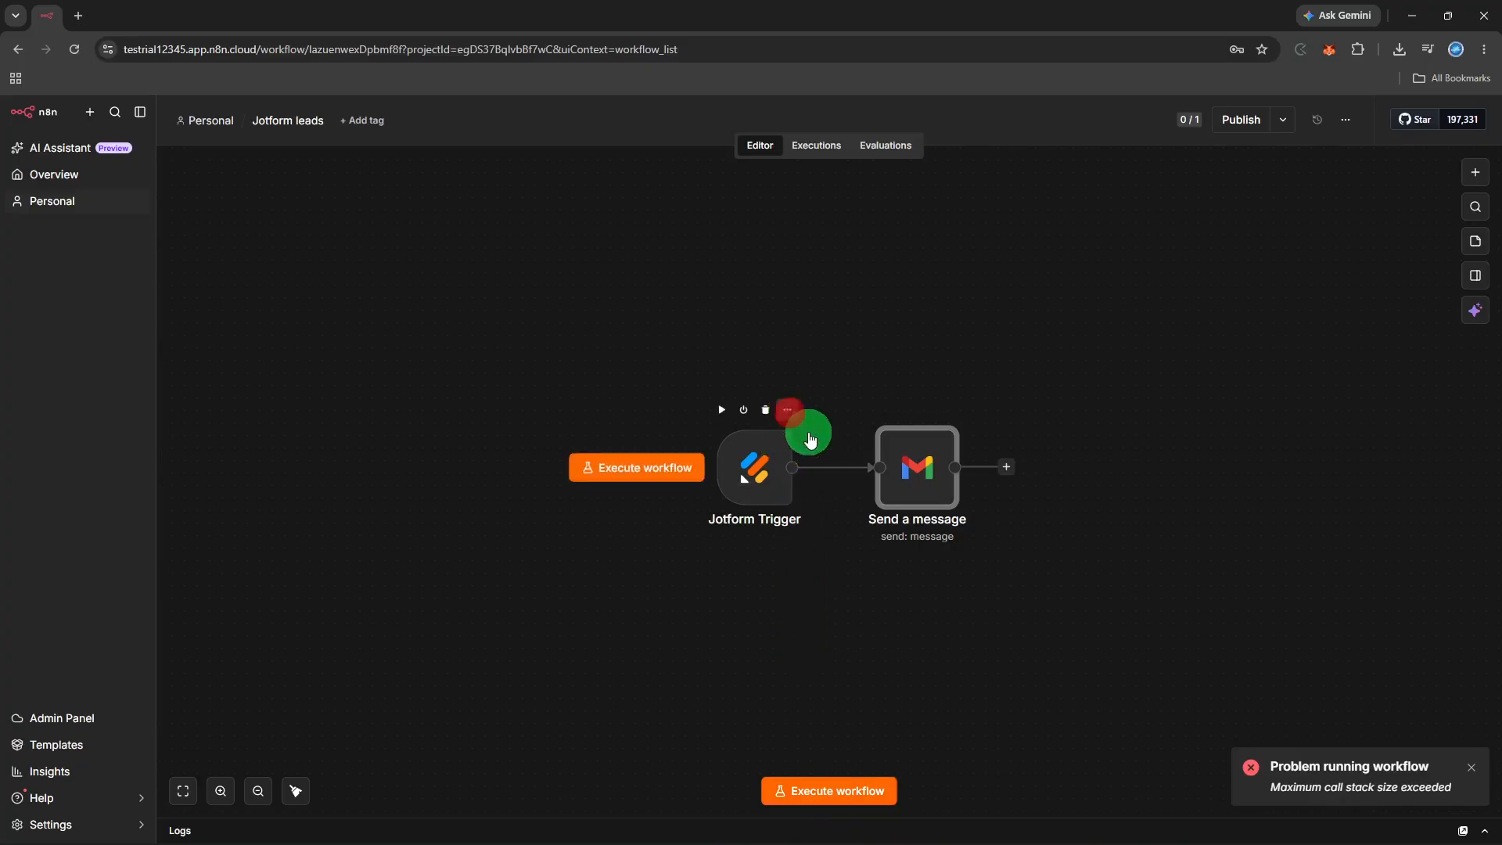
Change the Jotform Trigger's form to 'Form' and dismiss the workflow error notification
click(809, 435)
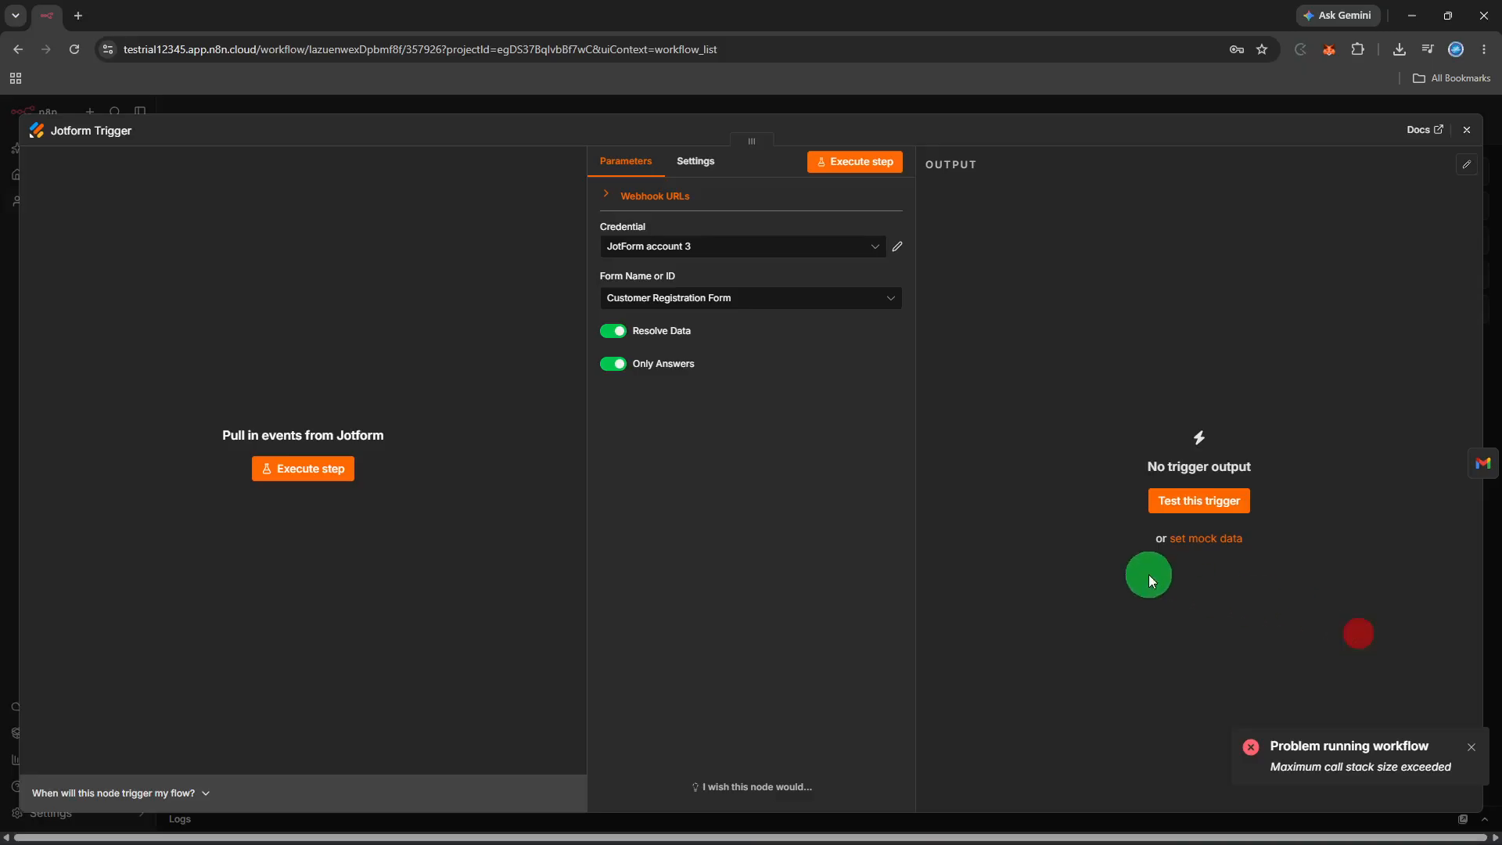
click(812, 298)
click(782, 337)
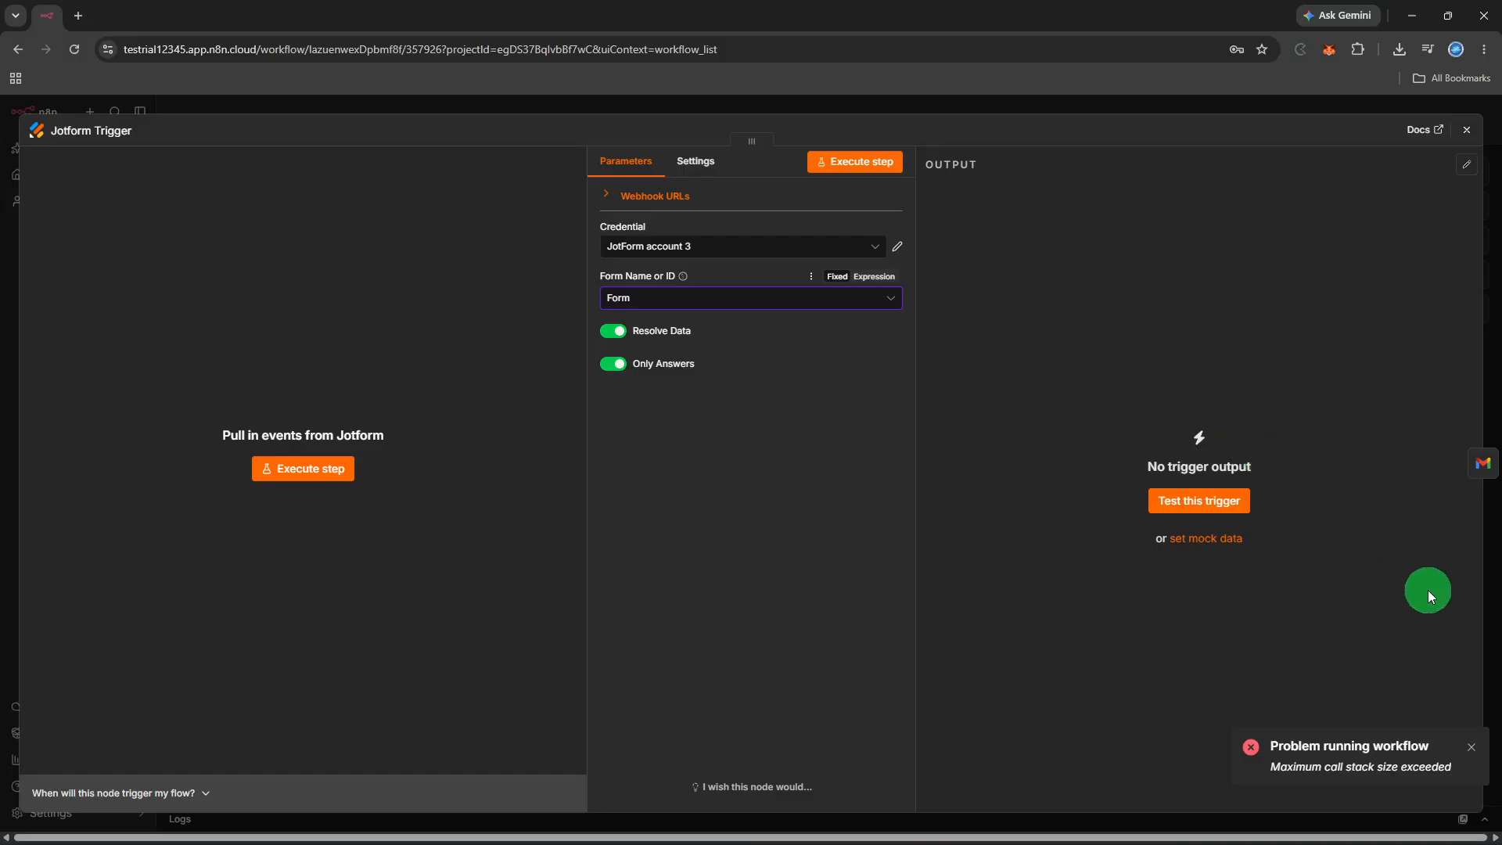
click(1471, 747)
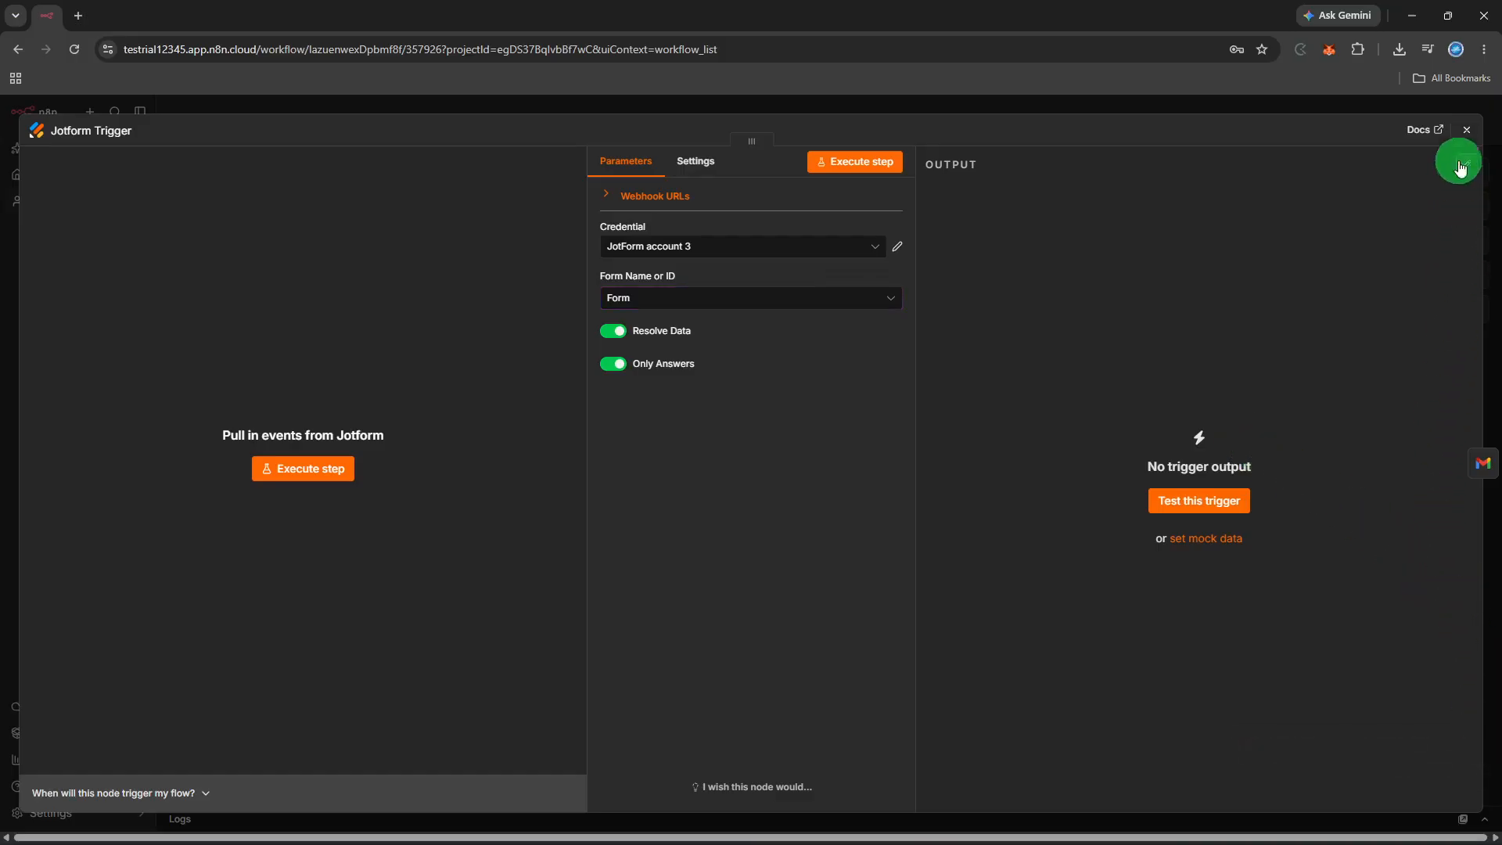
click(1466, 130)
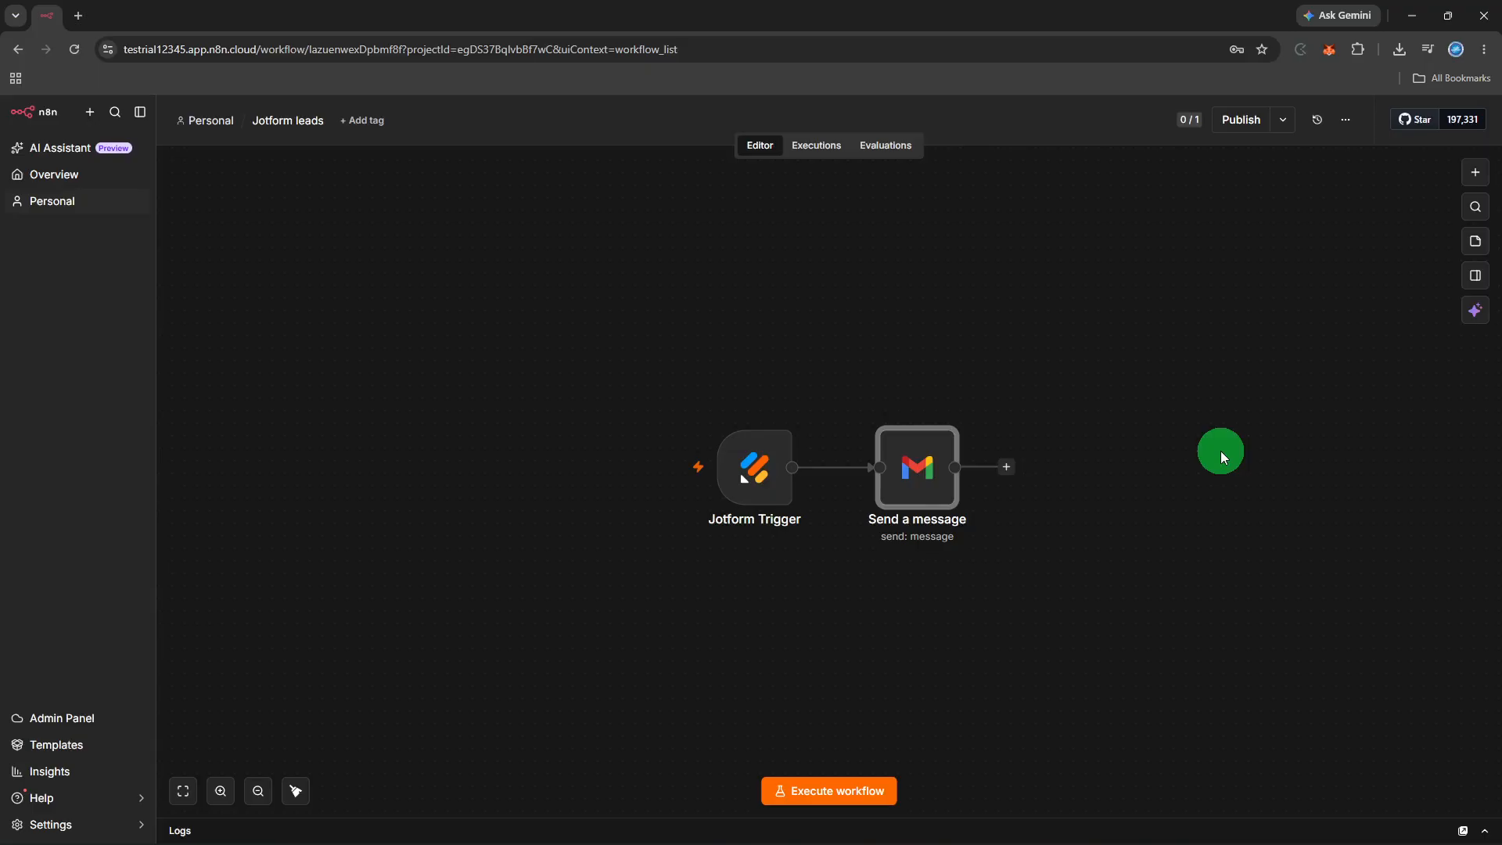
Publish the workflow as 'Version 3fe1cea6', then dismiss the notice and Production Checklist
click(1239, 127)
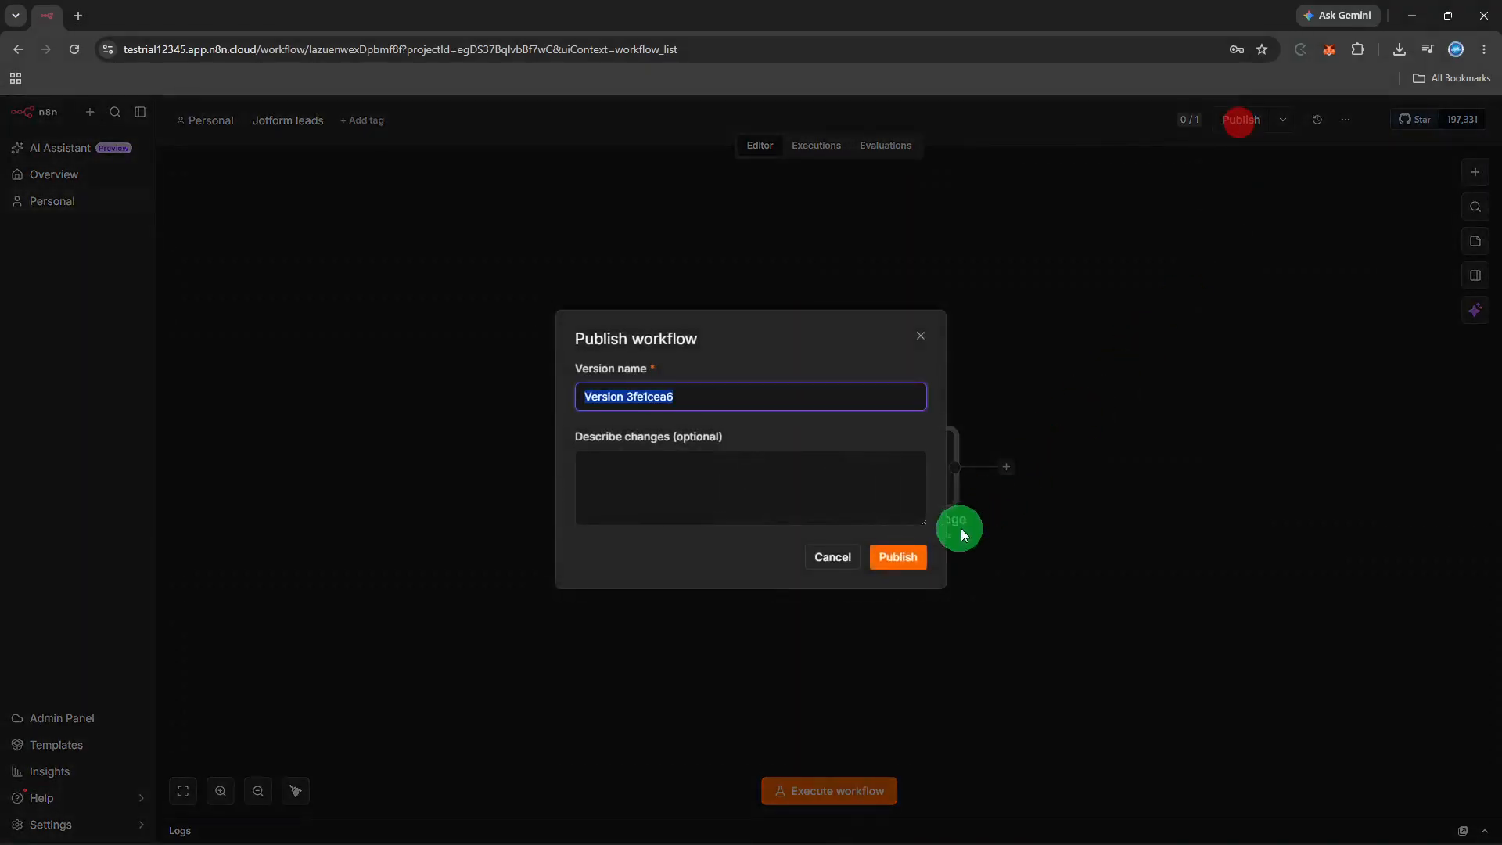
click(915, 560)
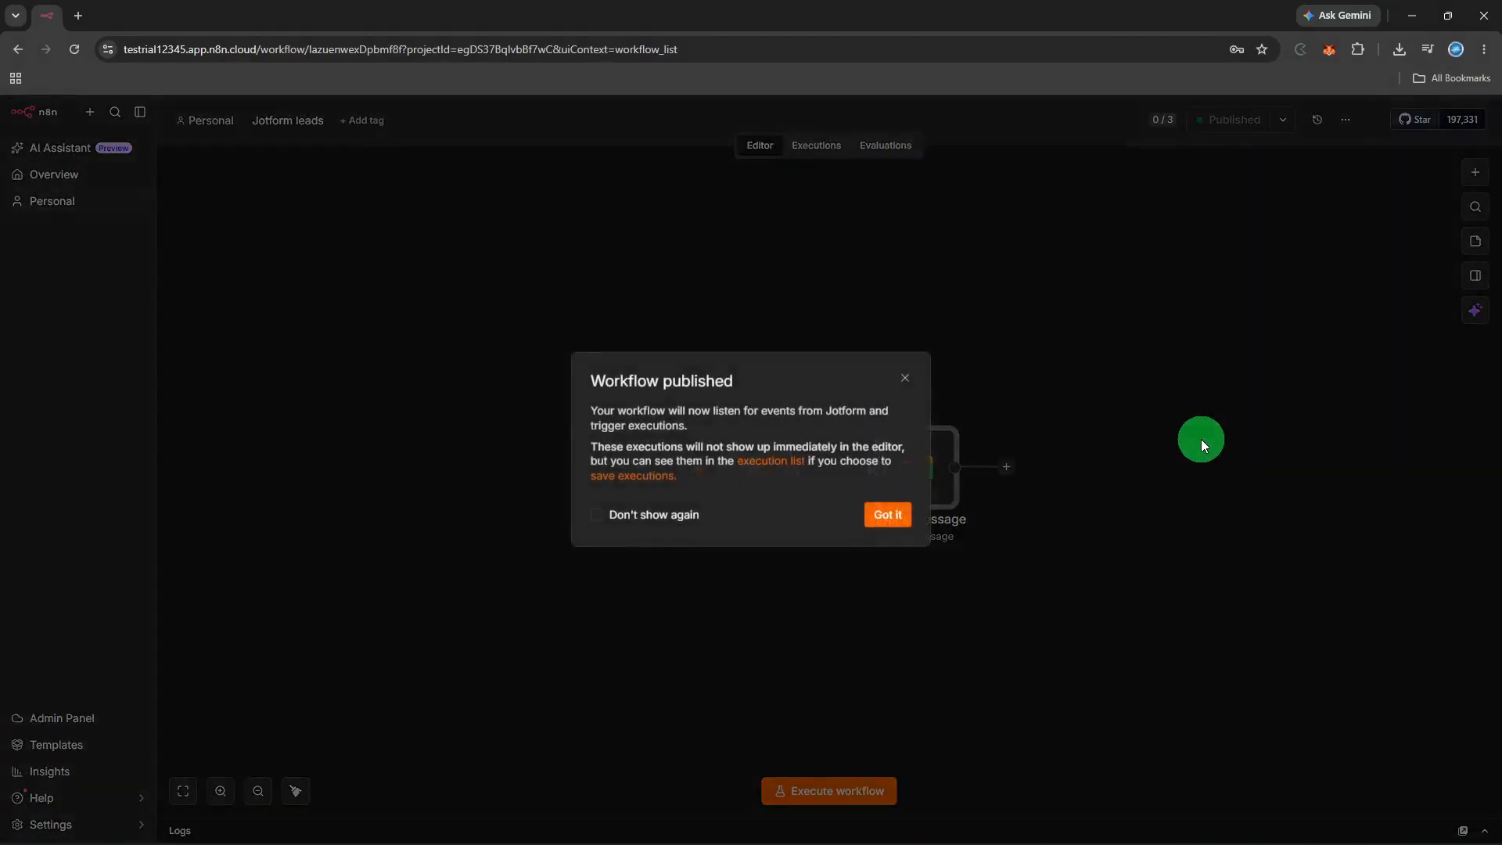
click(890, 512)
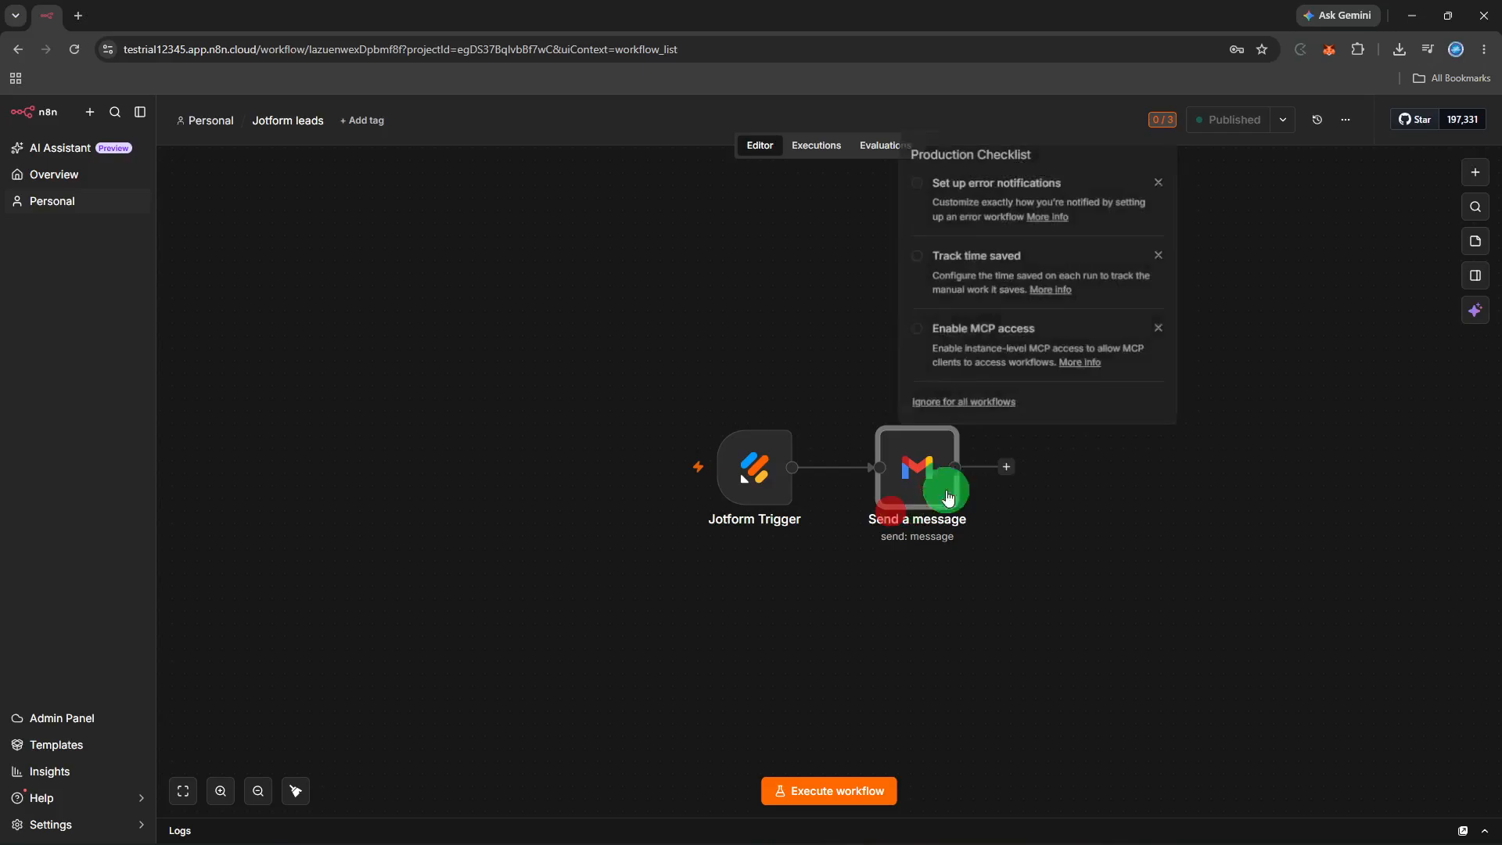
click(1100, 457)
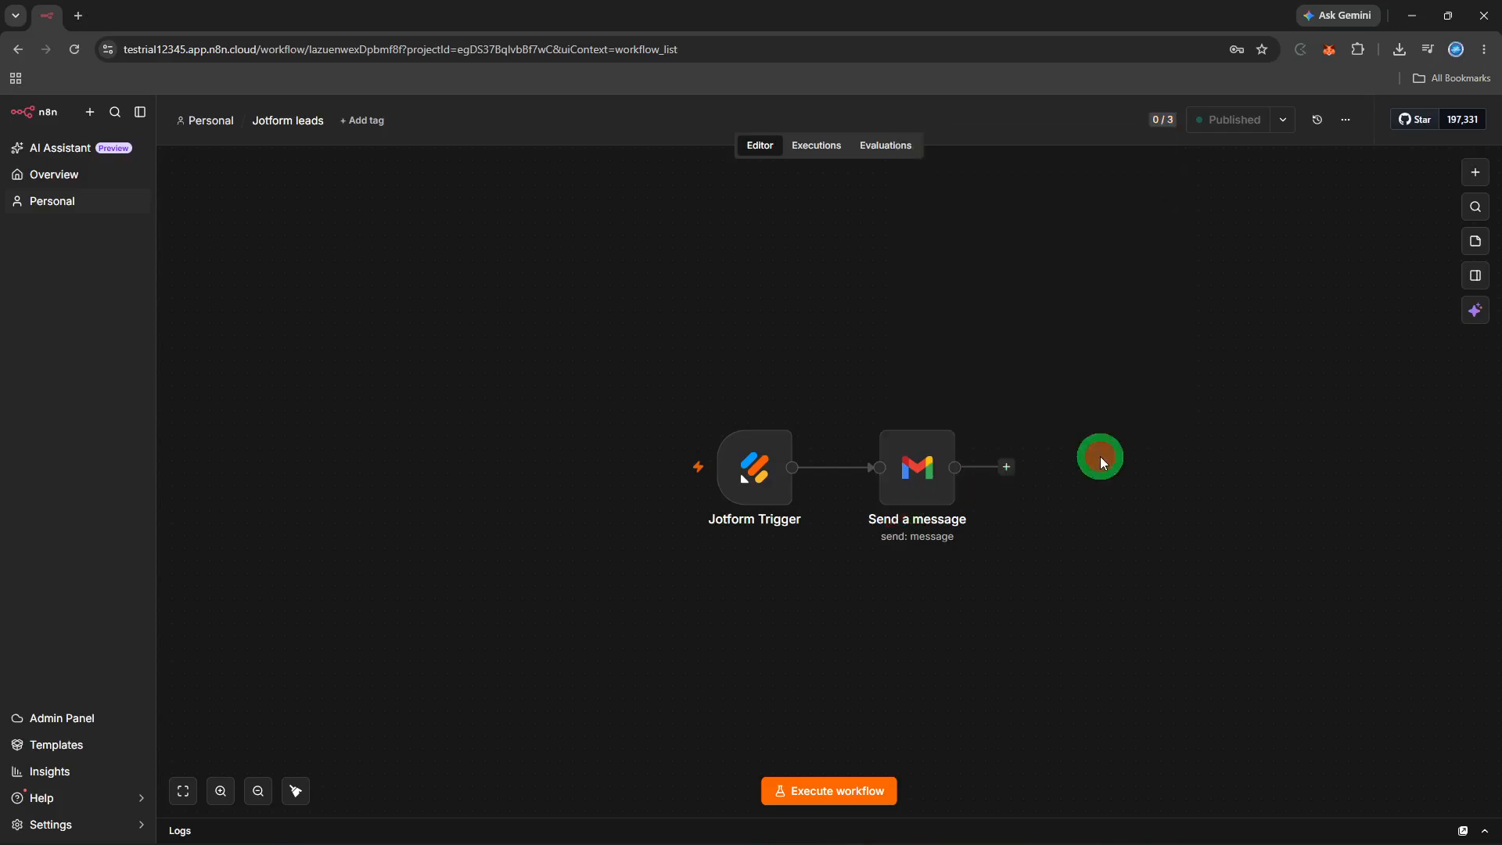